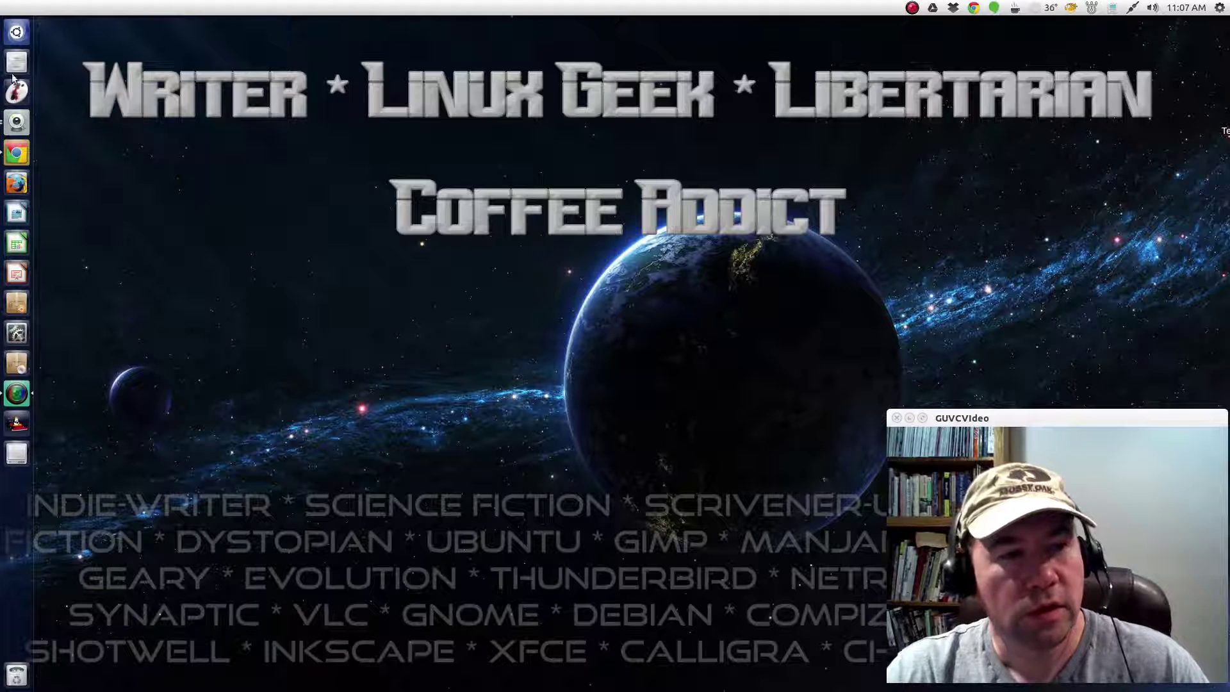
Step: Open the Home folder in Files and check the Downloads folder's right-click actions
left_click(17, 60)
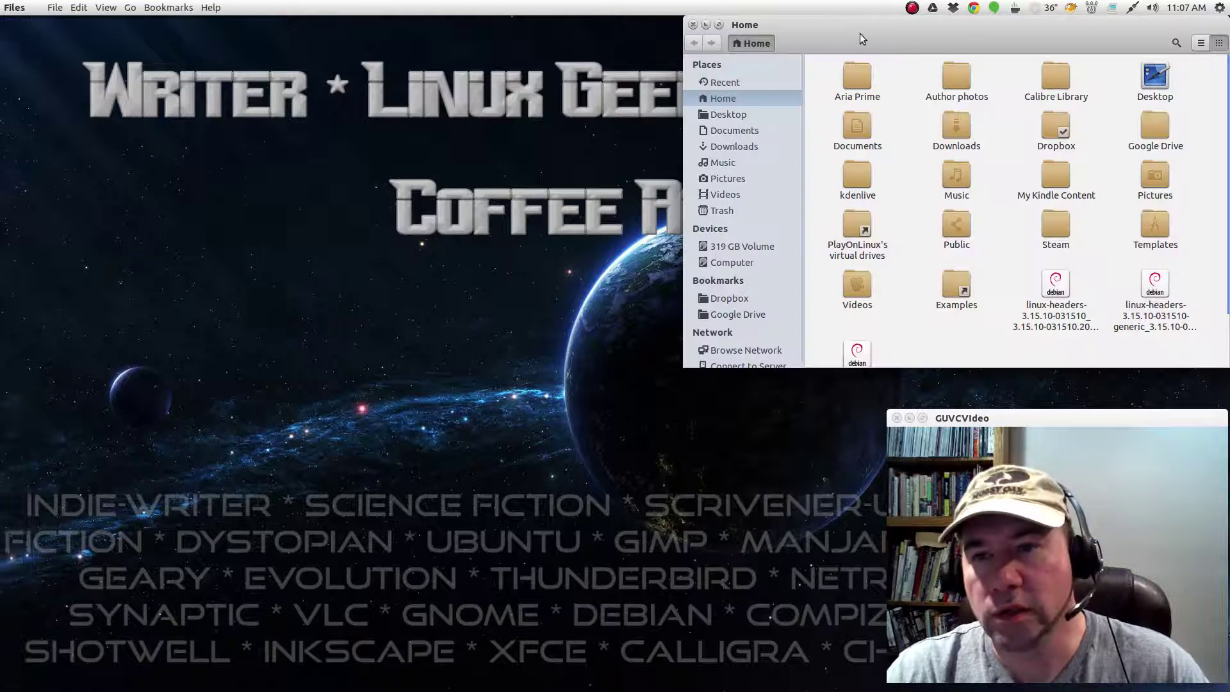
left_click_drag(889, 23, 314, 148)
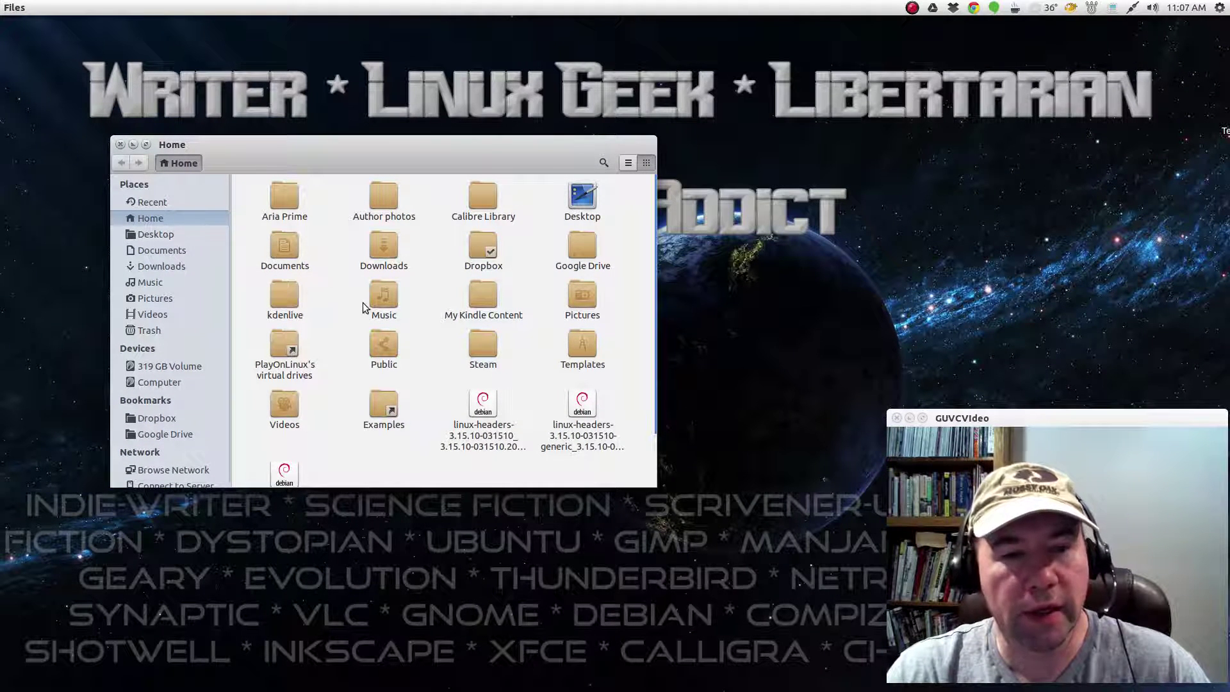
right_click(379, 255)
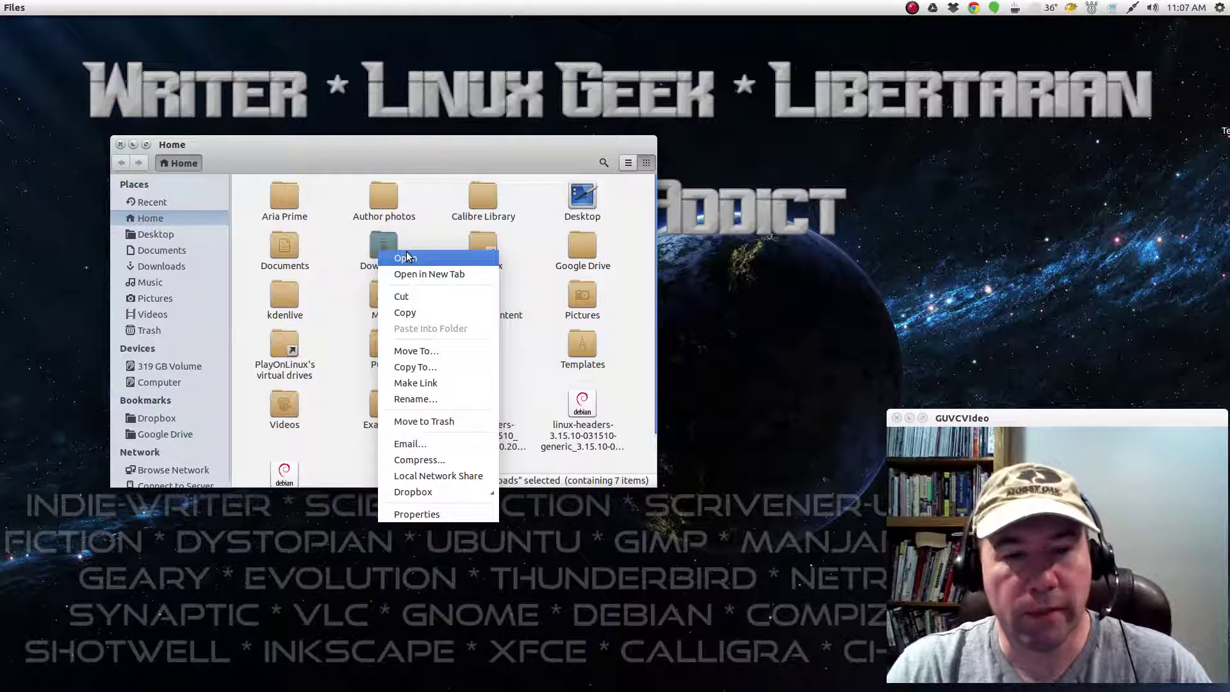
left_click(441, 236)
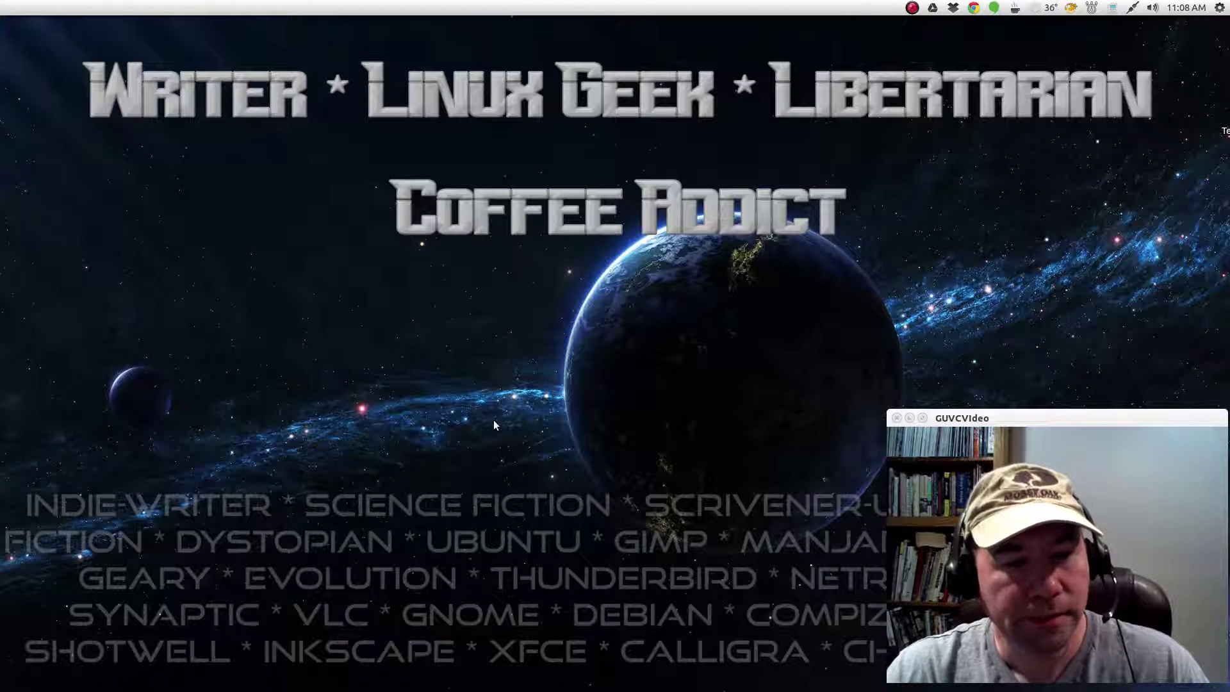
Step: Launch Google Chrome and scroll the Launchpad page to 'Adding this PPA to your system'
mouse_move(3, 160)
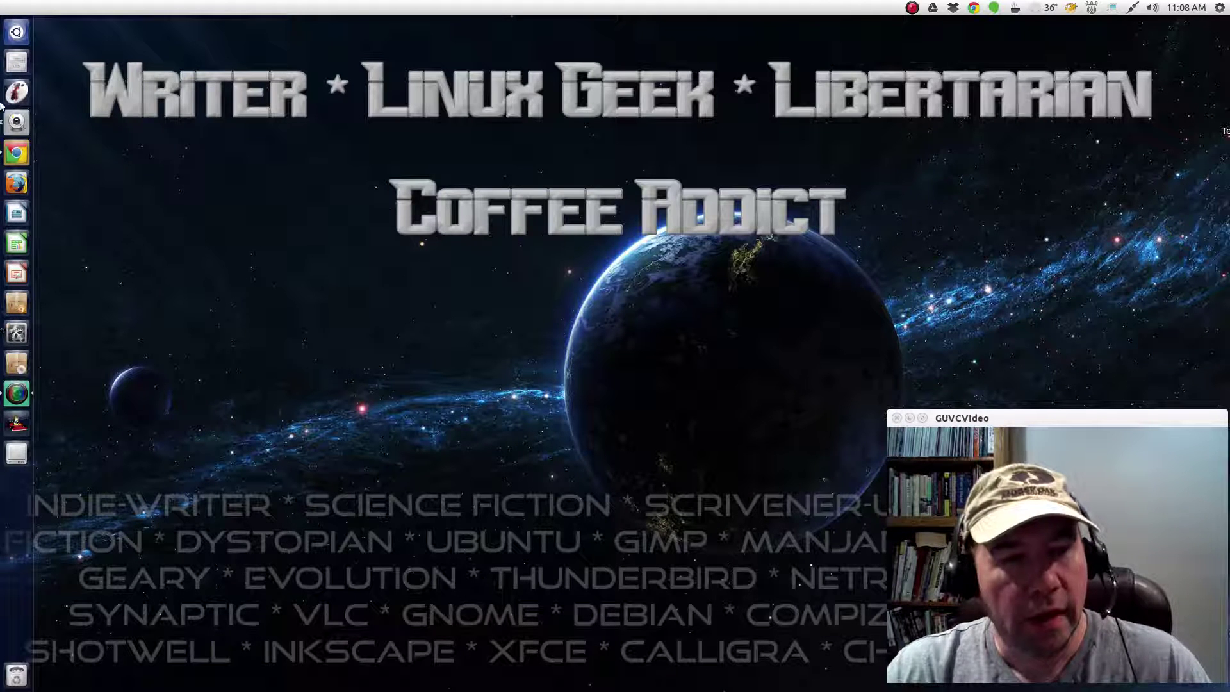
left_click(17, 153)
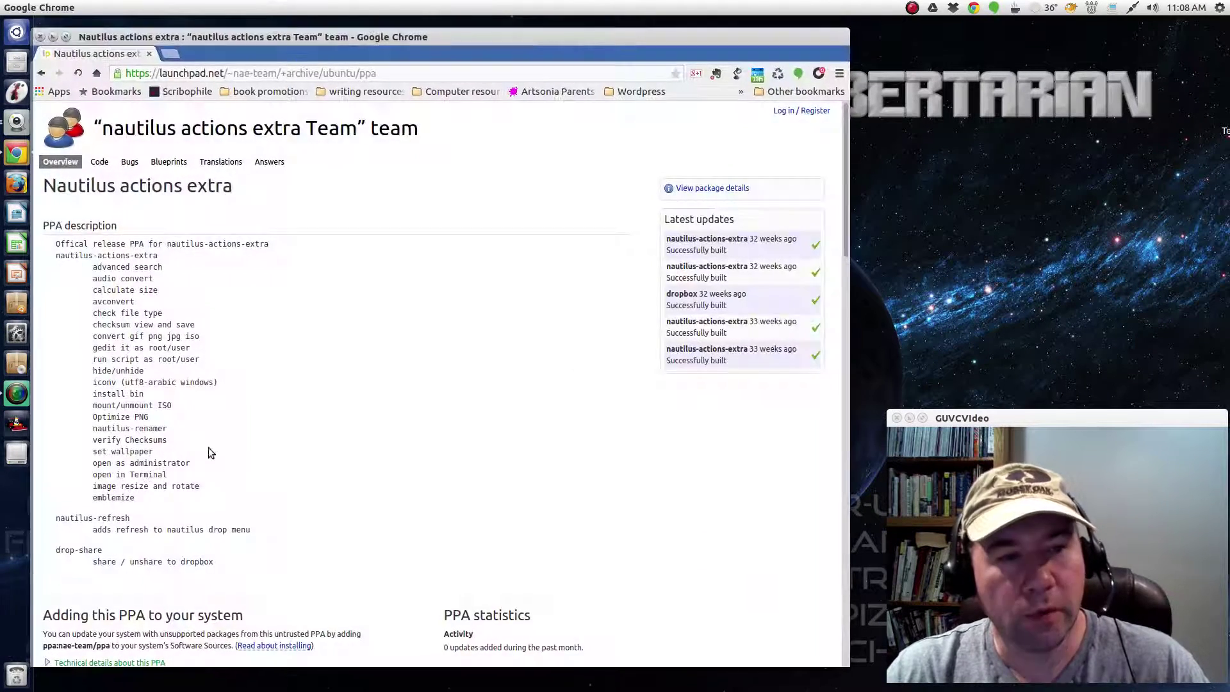
left_click_drag(482, 33, 512, 24)
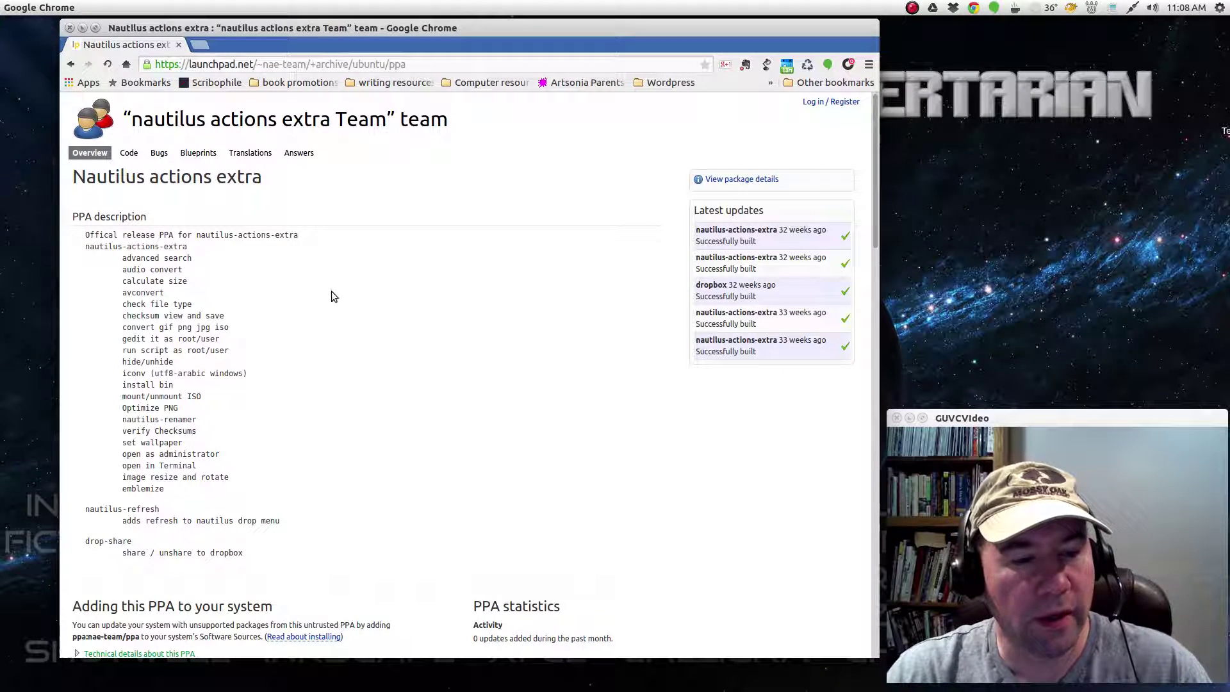
scroll(335, 301, "down", 2)
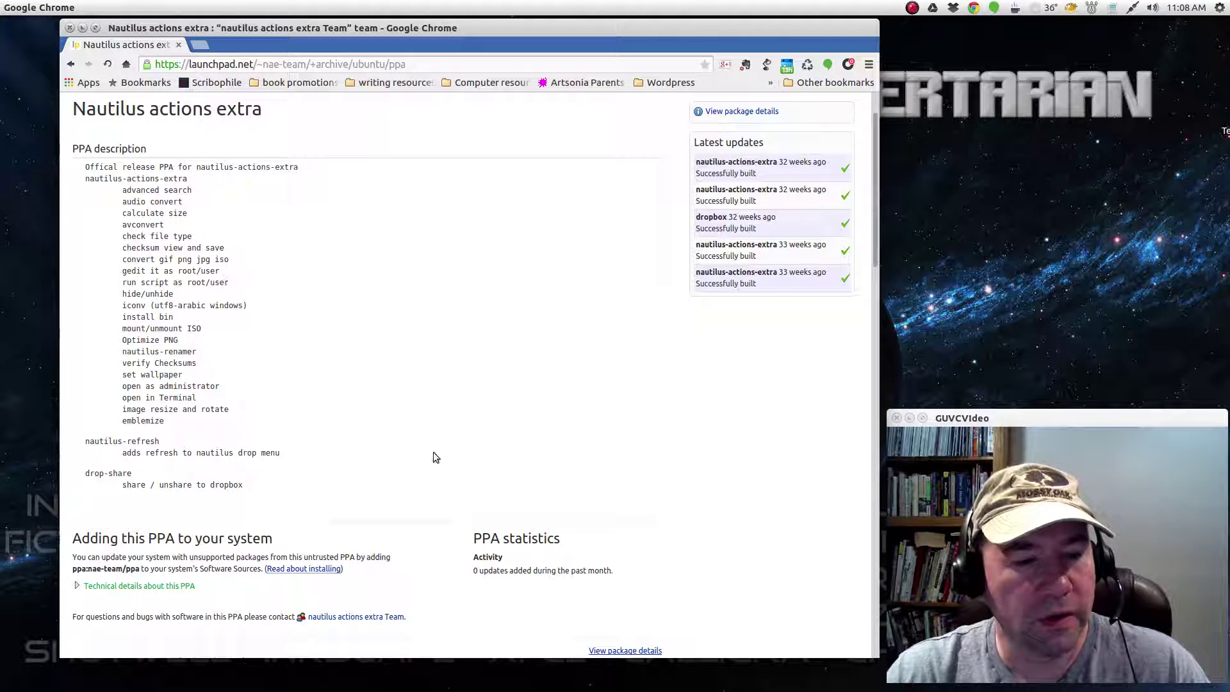
scroll(433, 456, "down", 5)
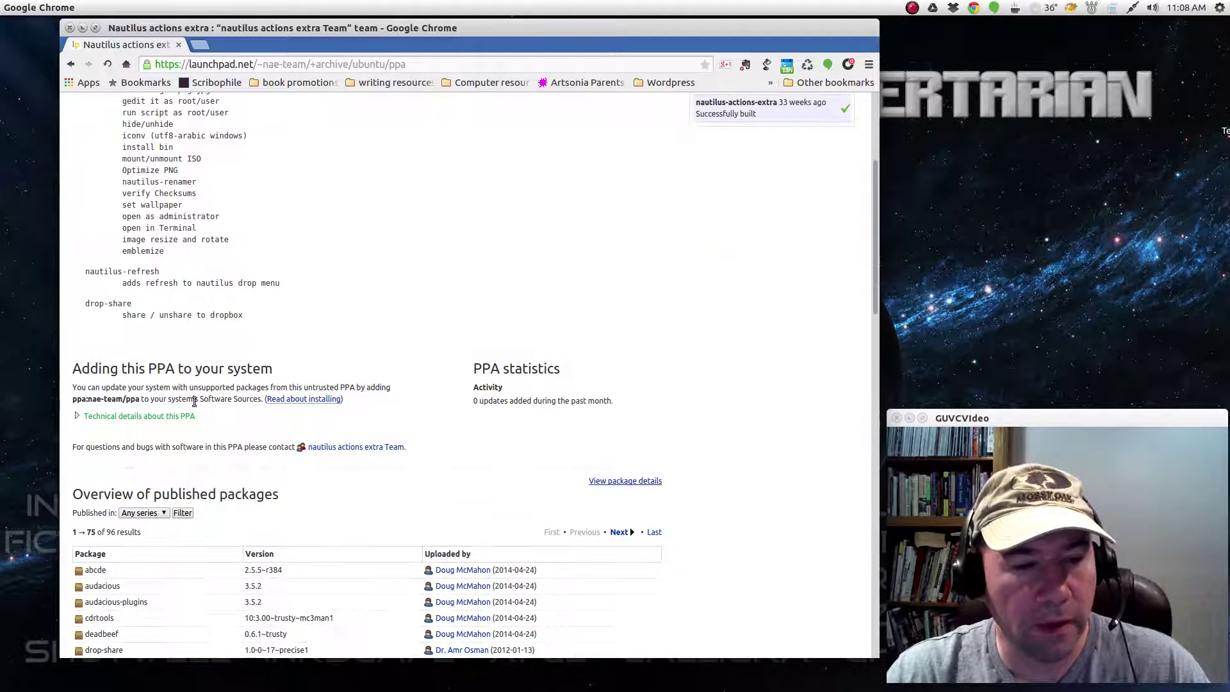
Step: Select the PPA address ppa:nae-team/ppa and copy it
left_click_drag(141, 399, 72, 398)
right_click(92, 393)
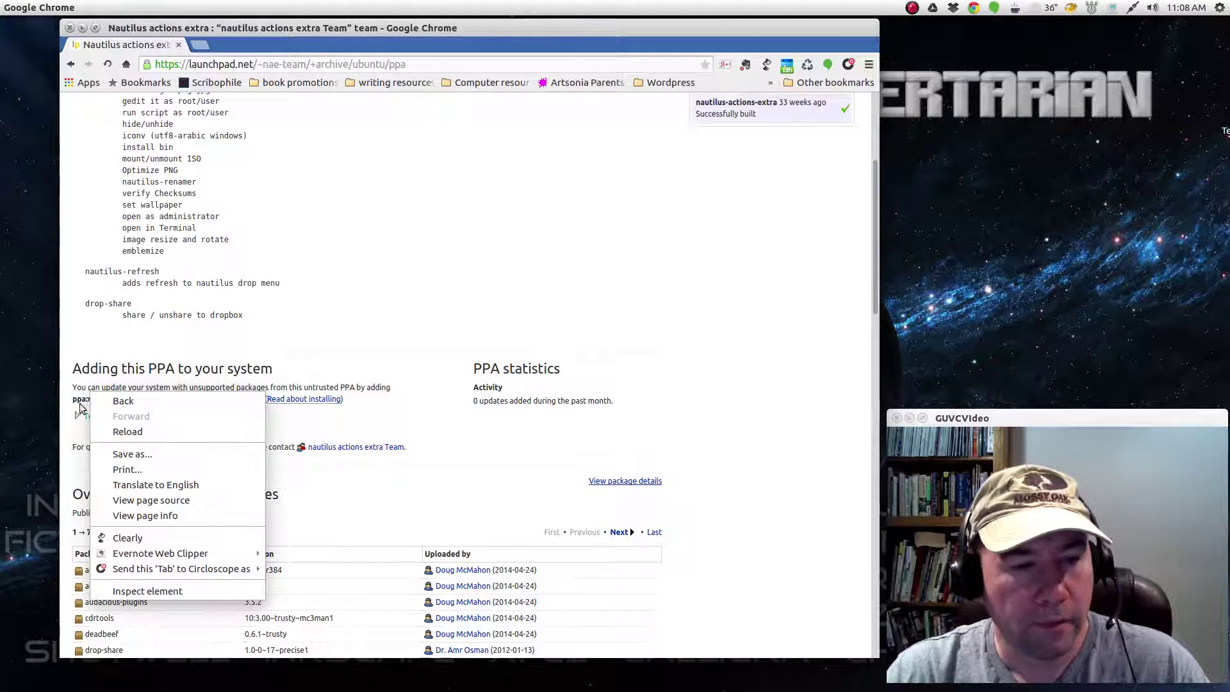
left_click(379, 412)
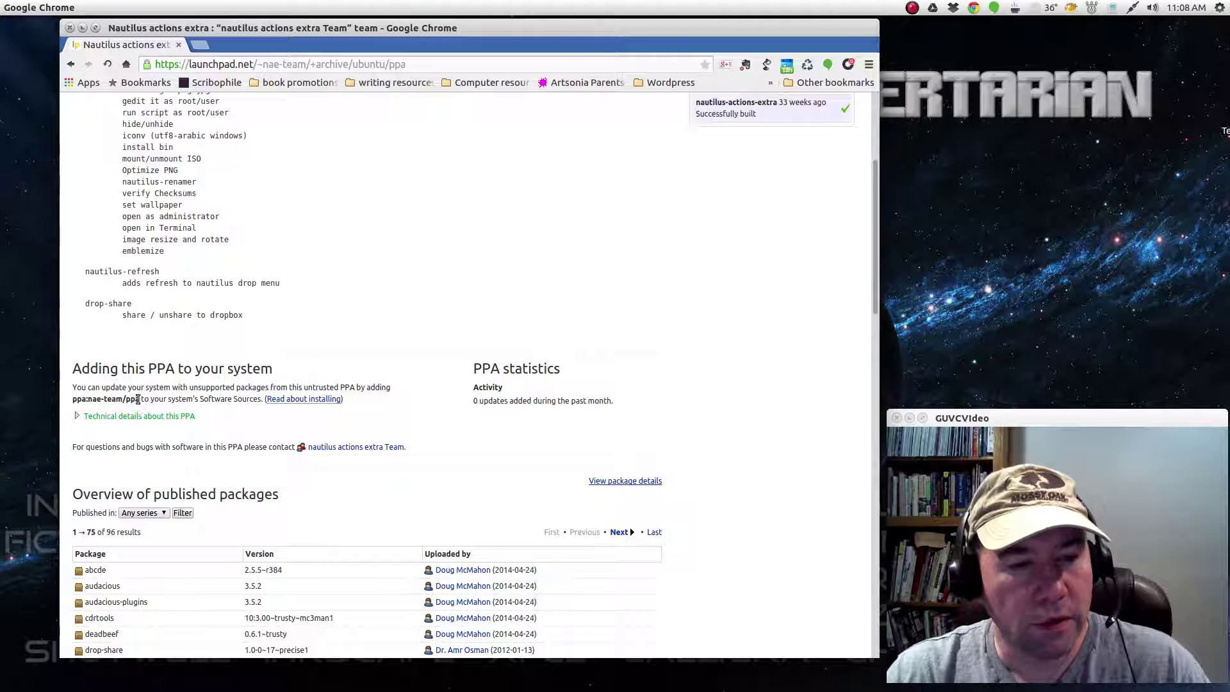
left_click_drag(139, 399, 74, 399)
right_click(91, 398)
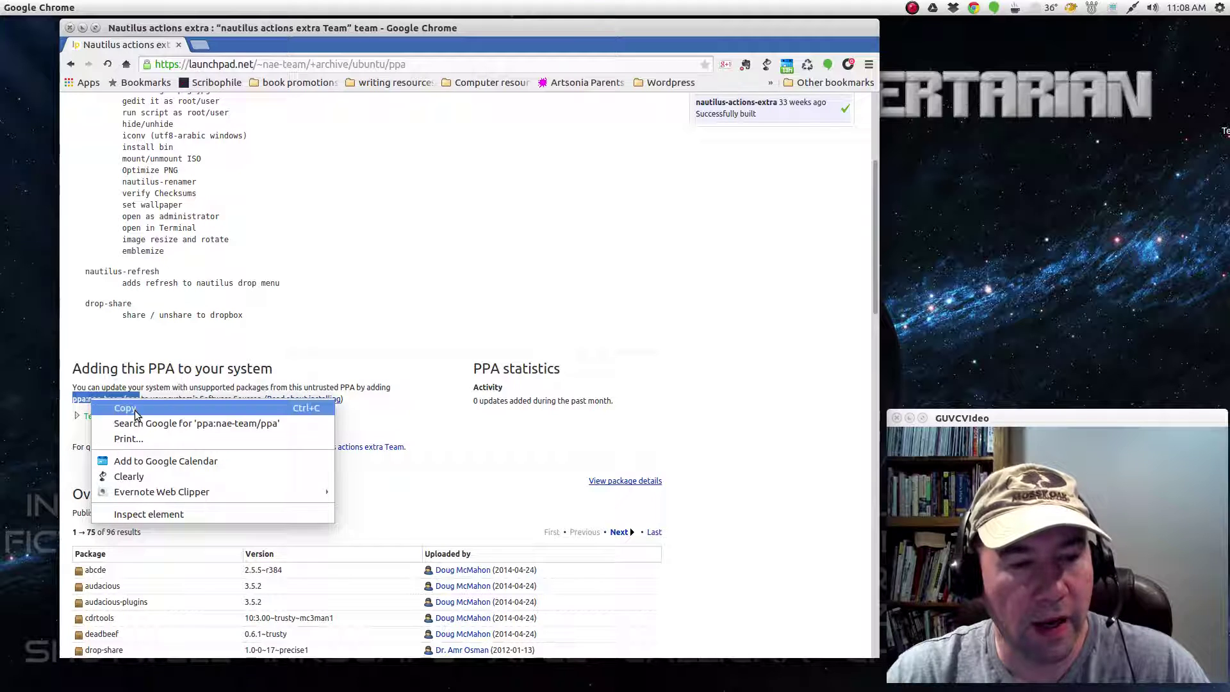
left_click(135, 410)
key("super")
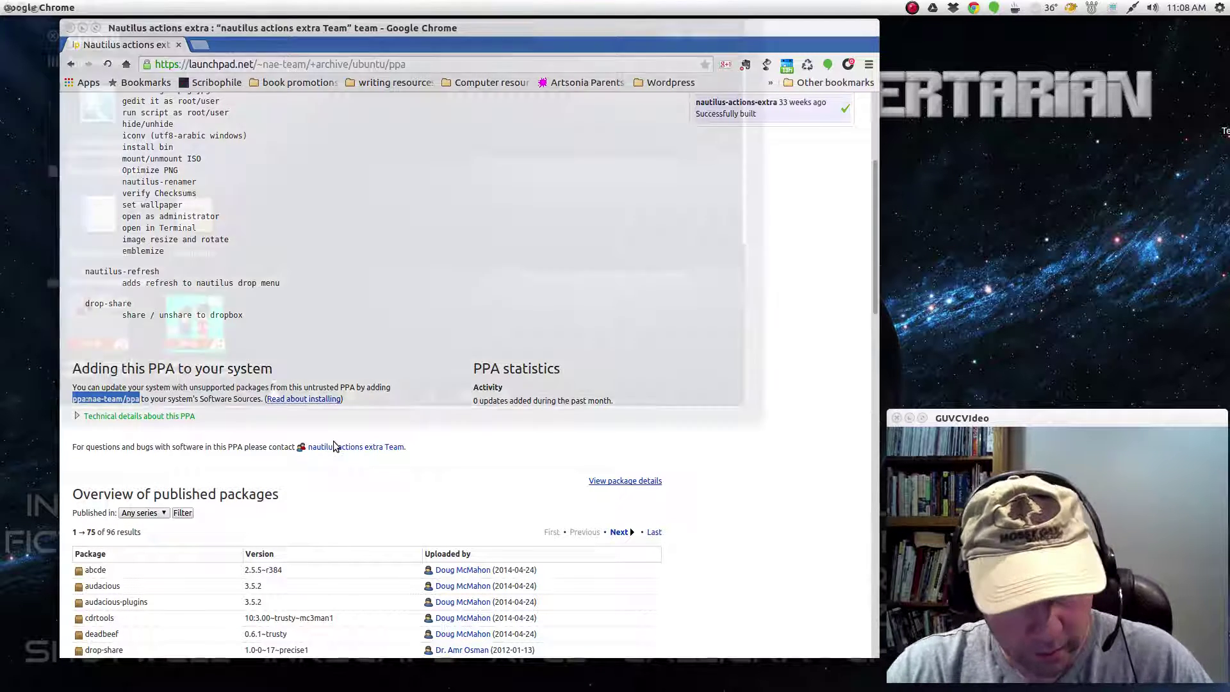
Step: Launch Synaptic Package Manager from a 'synapt' Dash search and authenticate with the password
type("synapt")
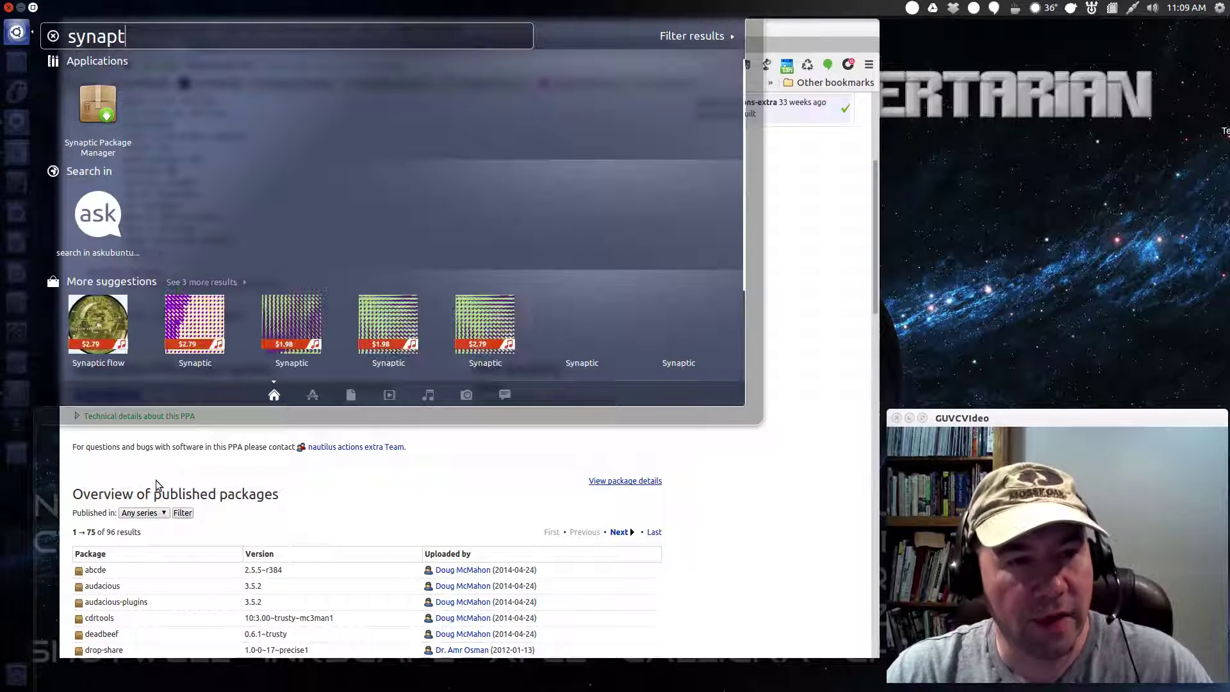
left_click(109, 96)
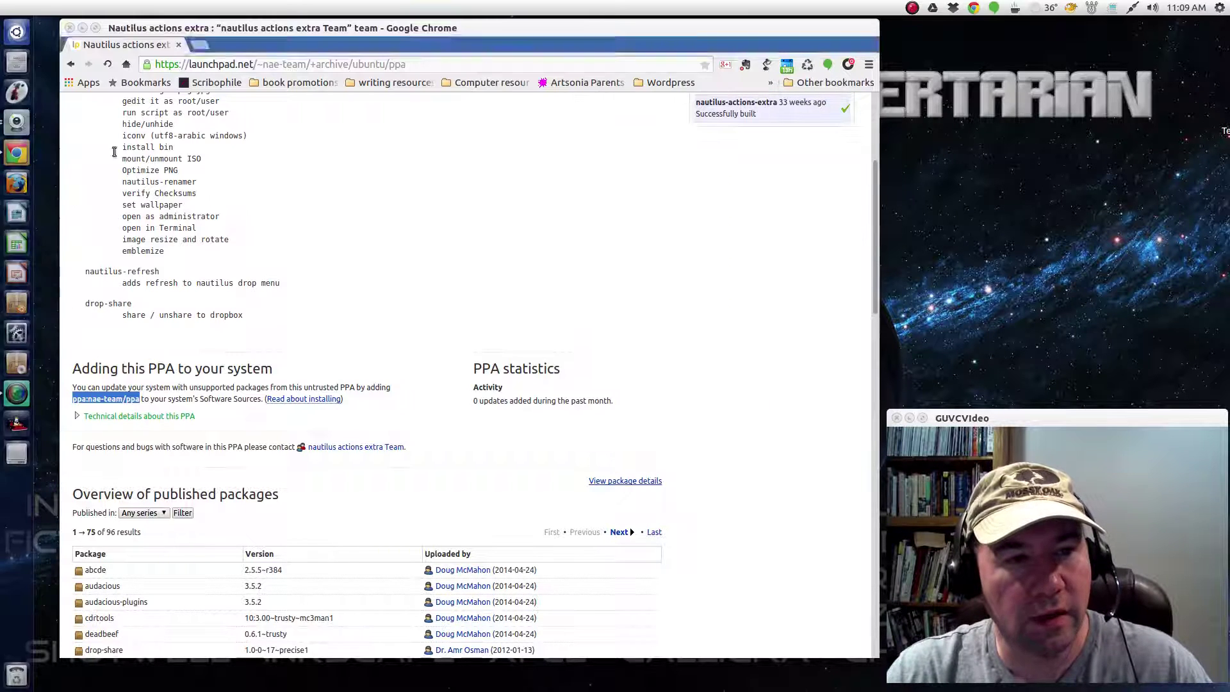
type("••••••")
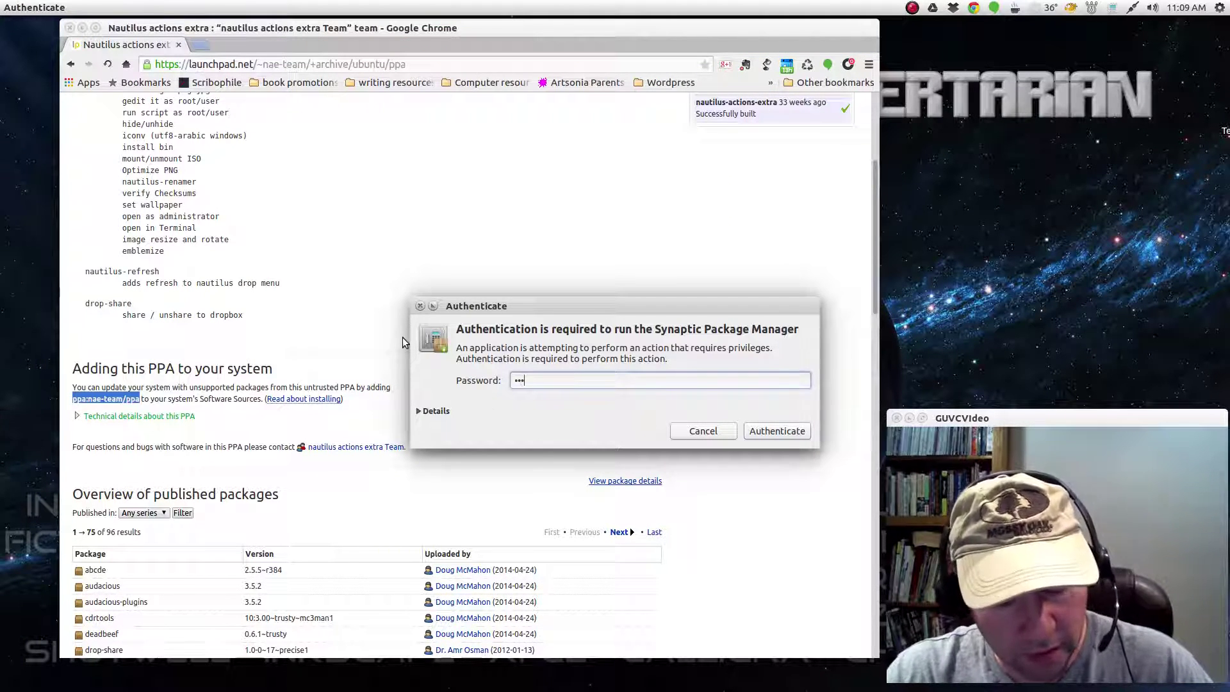
key("Return")
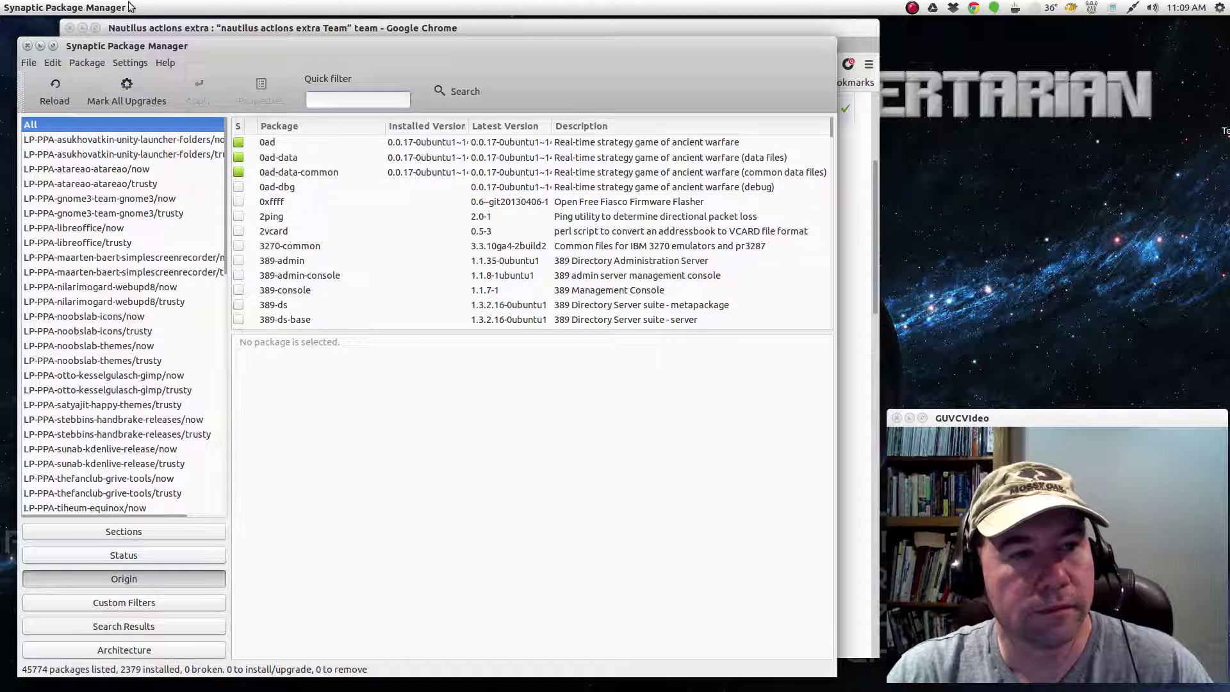
Step: Paste ppa:nae-team/ppa as a new source under Repositories > Other Software and close settings
left_click(129, 64)
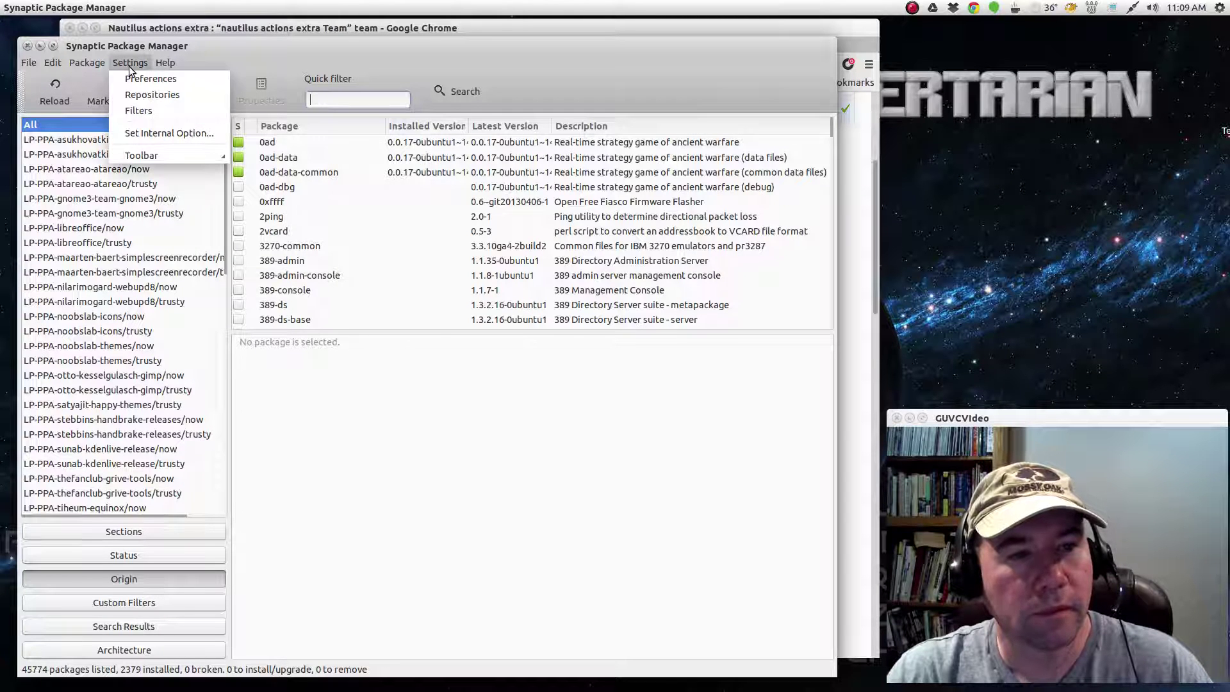
left_click(142, 96)
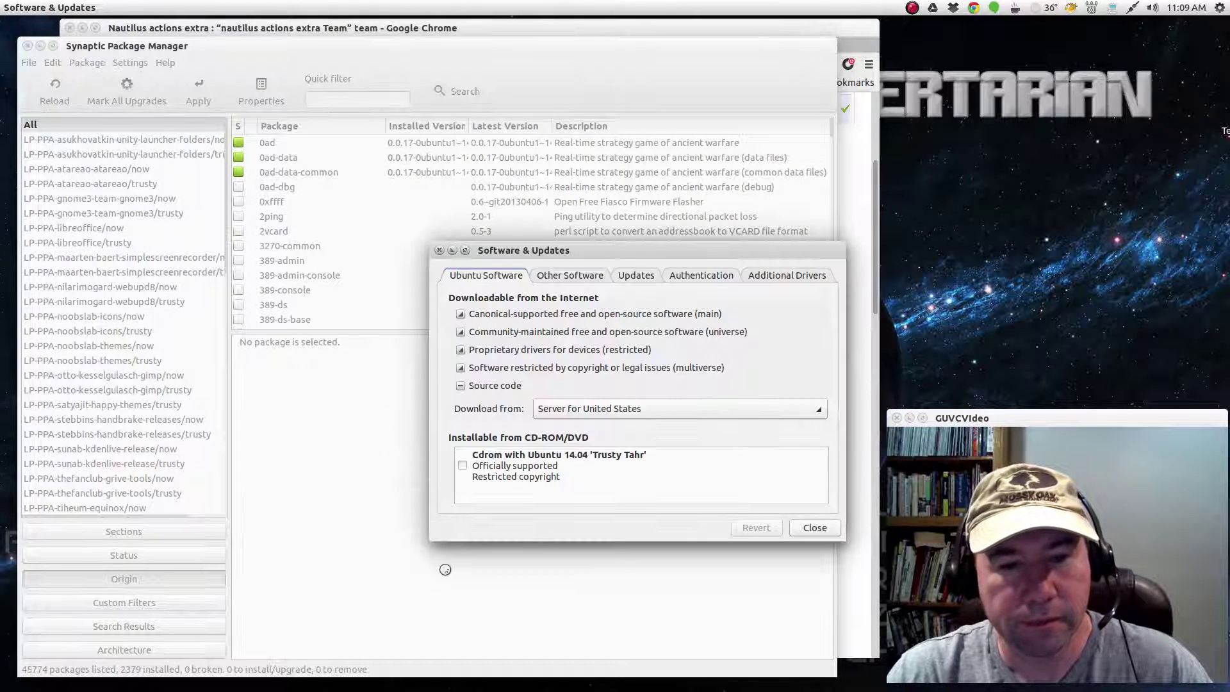
left_click(568, 277)
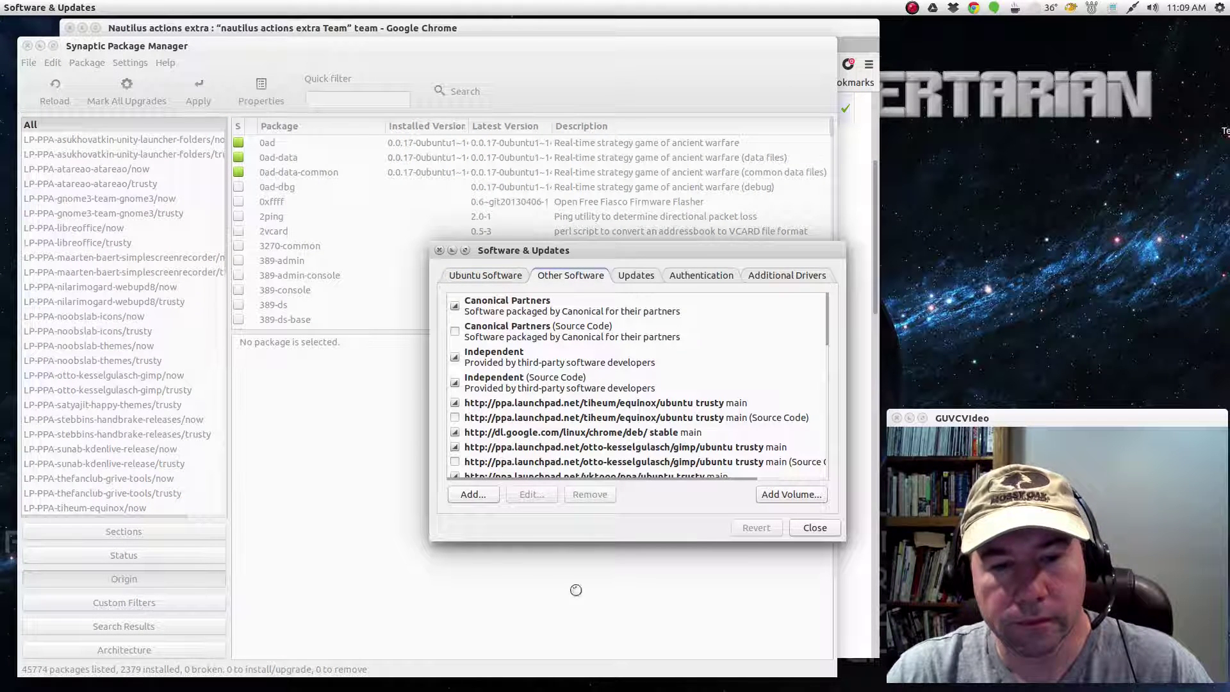
left_click(472, 494)
right_click(606, 432)
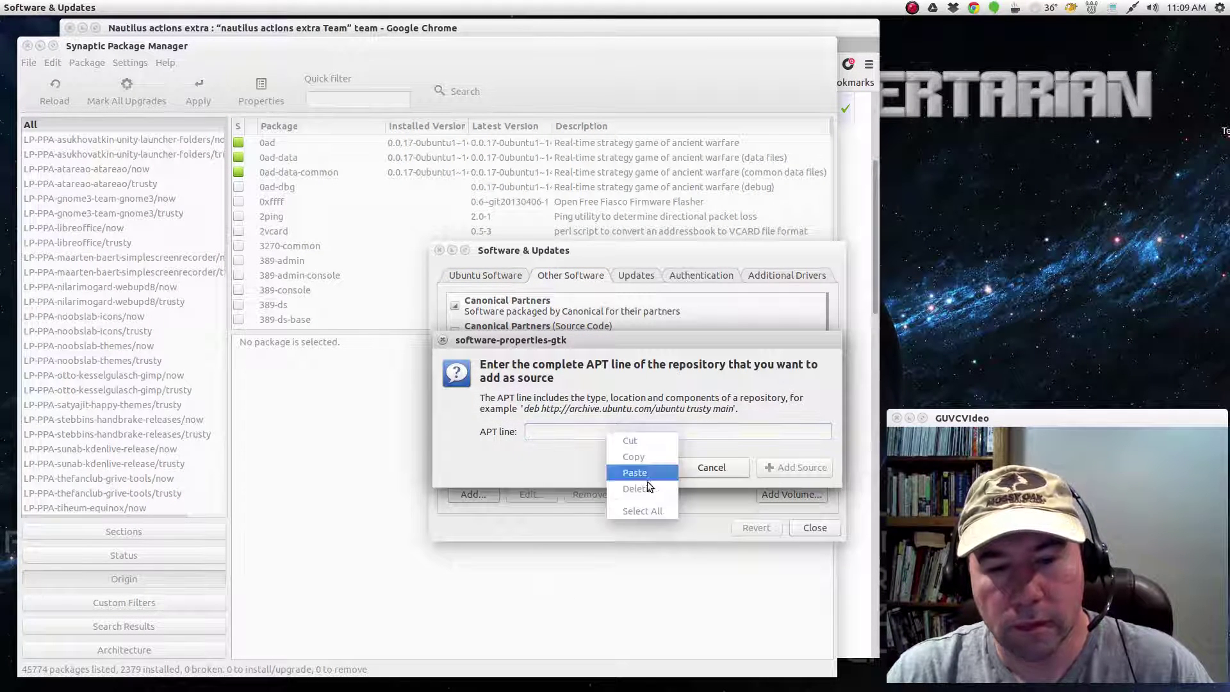
left_click(636, 473)
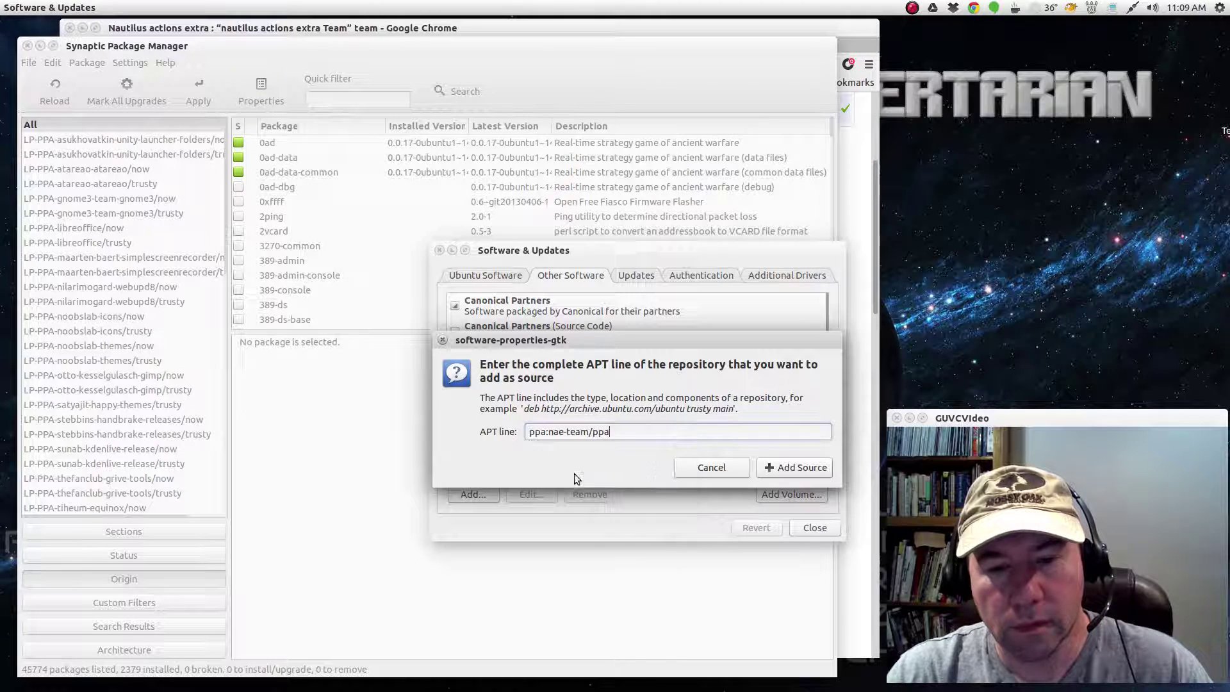
left_click(806, 468)
left_click(823, 528)
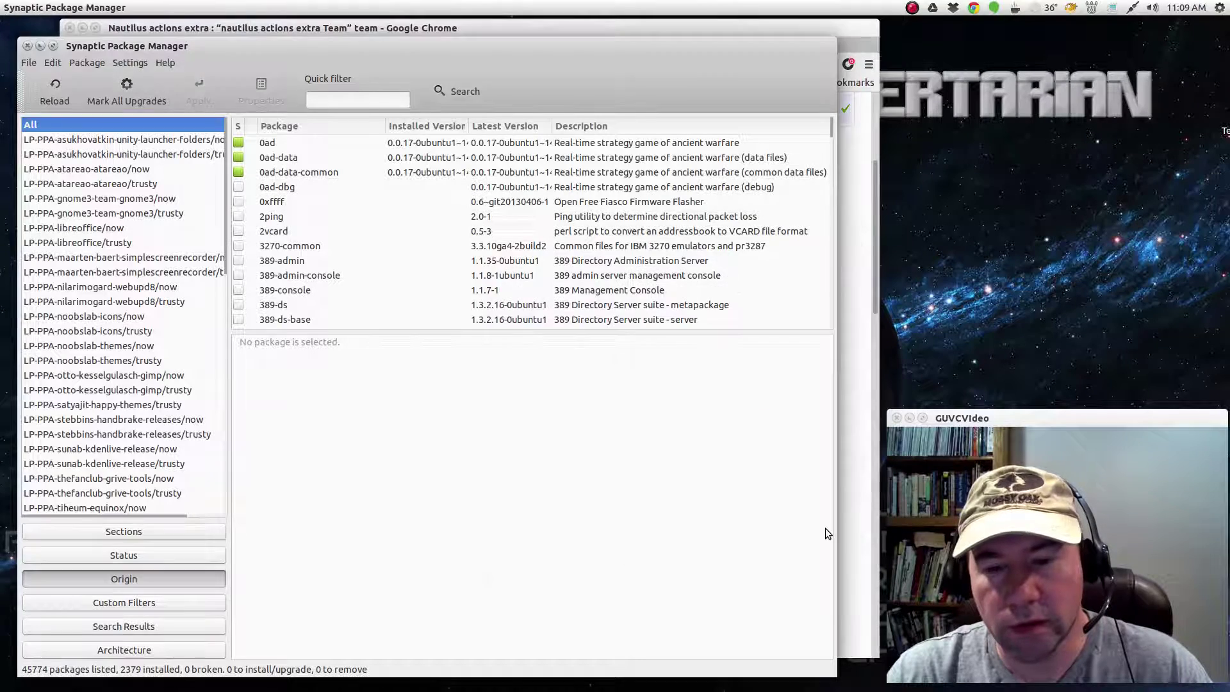
Step: Reload the package information, then quick-filter the package list for nautilus-actions
left_click(576, 430)
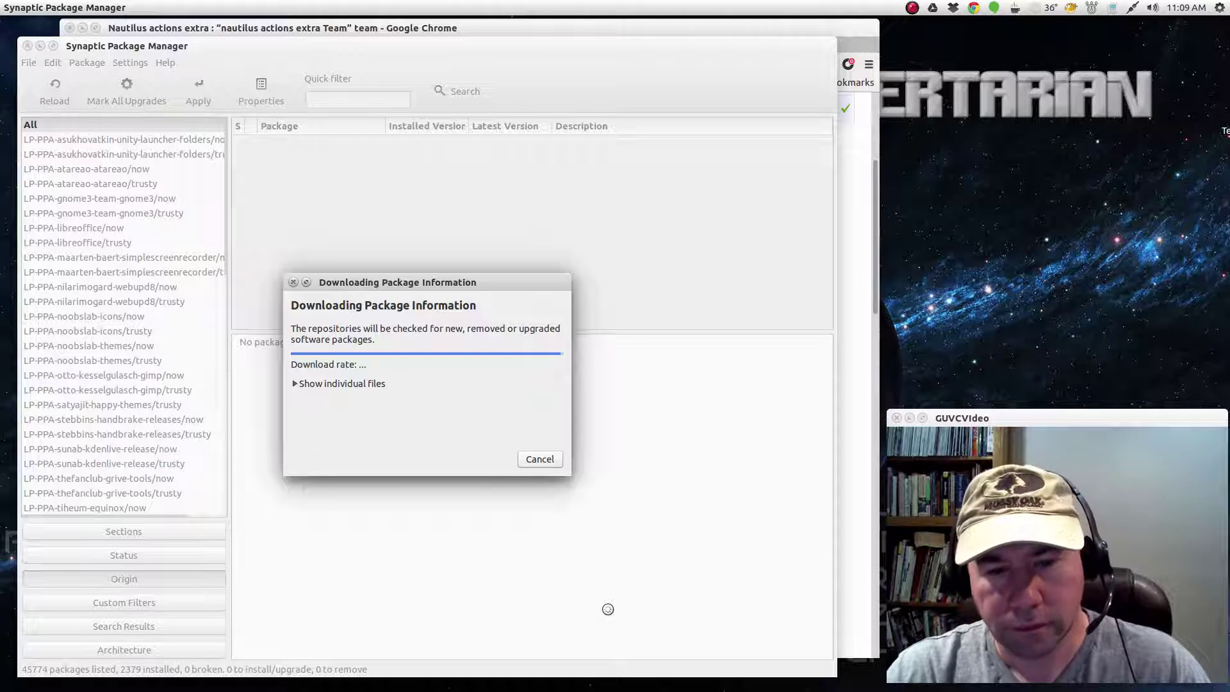
type("nauti")
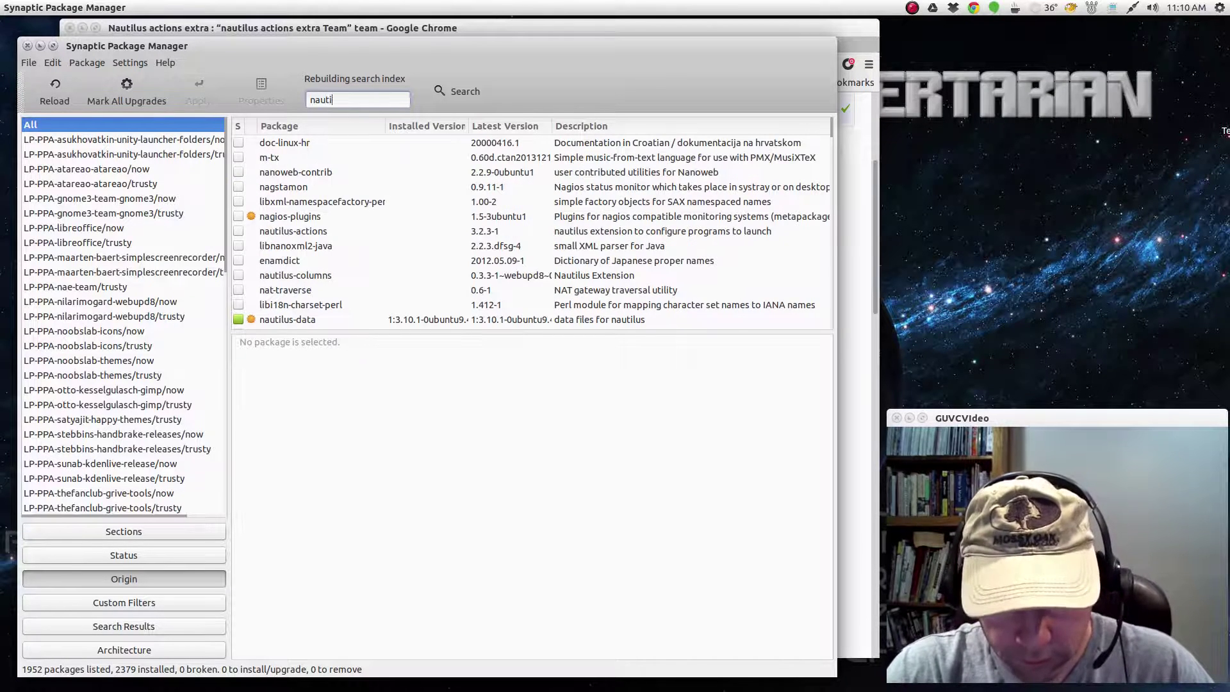
type("us-")
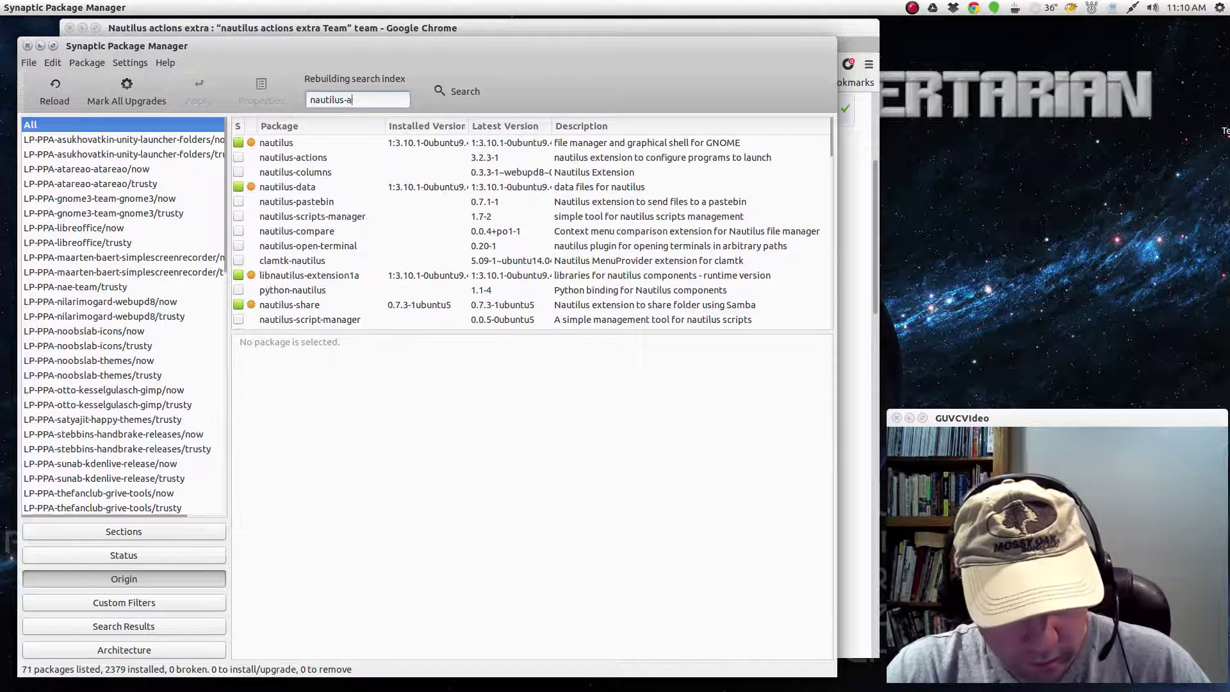
type("actions")
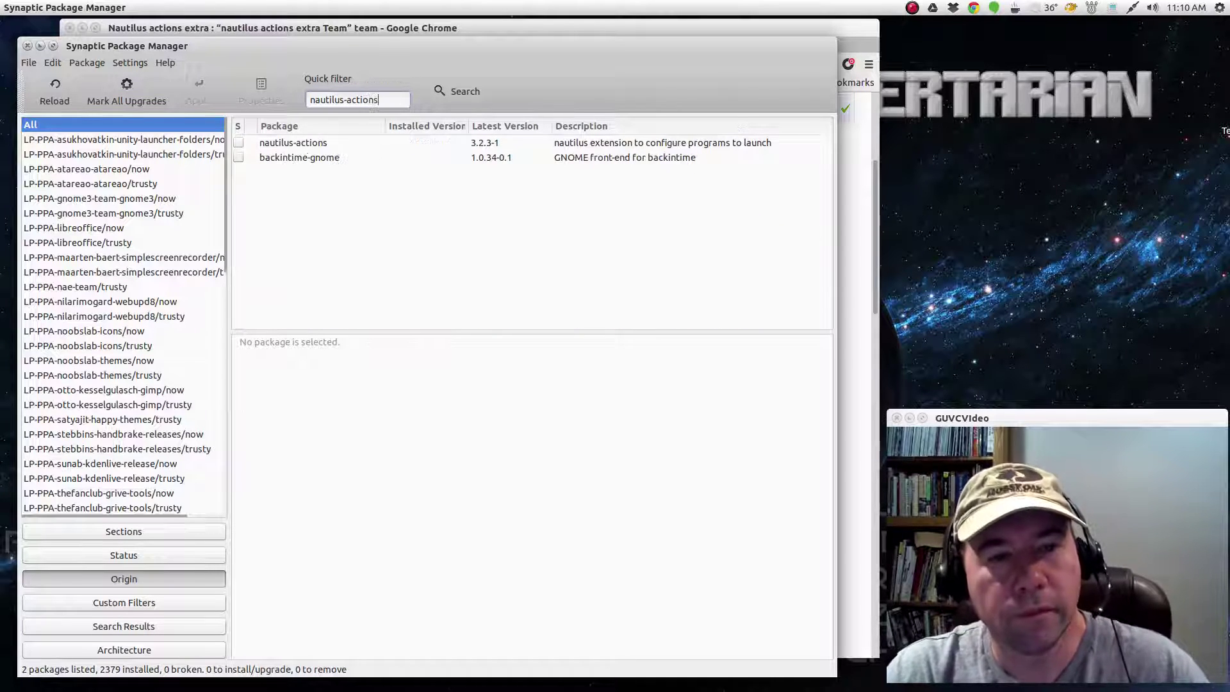
Step: Mark nautilus-actions for installation, accepting the required ksh package
left_click(317, 145)
right_click(318, 145)
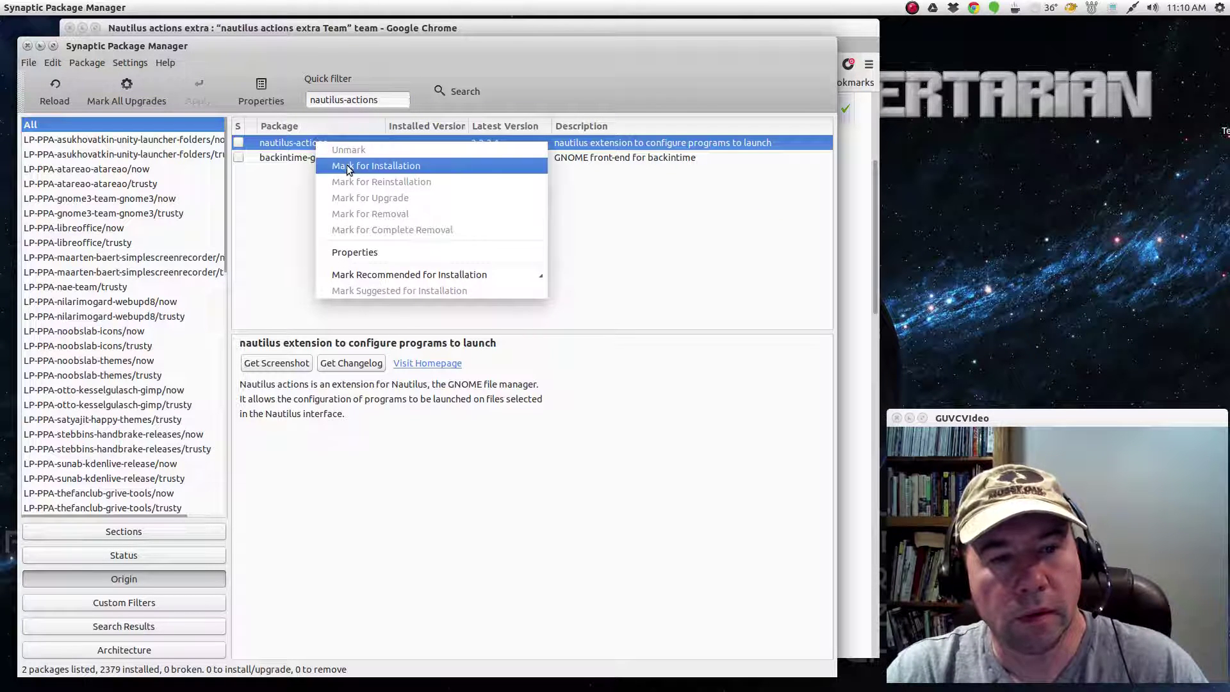
left_click(376, 166)
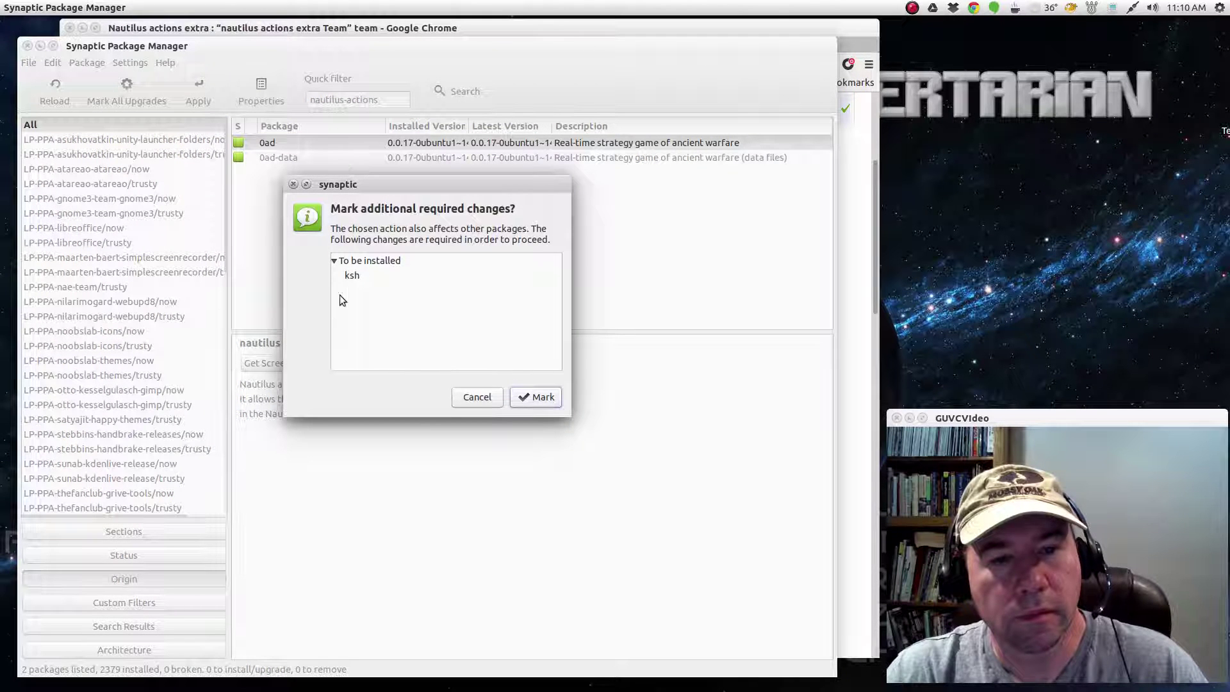
left_click(538, 398)
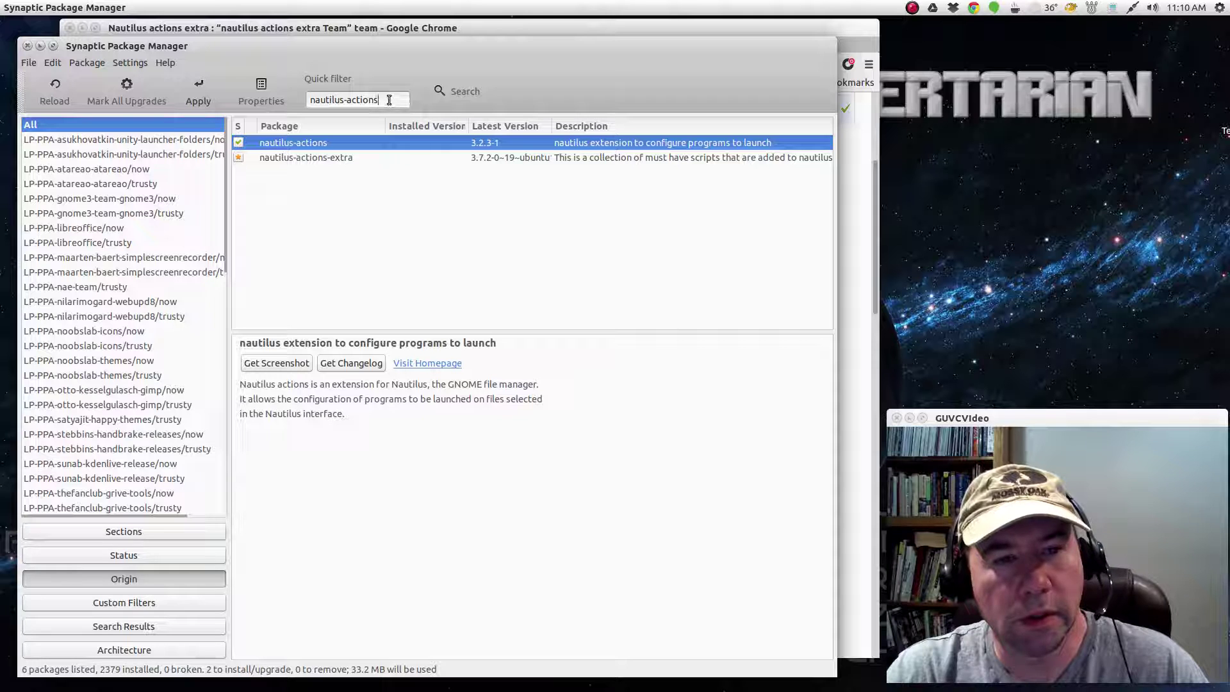
Step: Mark nautilus-actions-extra for installation along with its additional required packages
left_click_drag(388, 99, 349, 101)
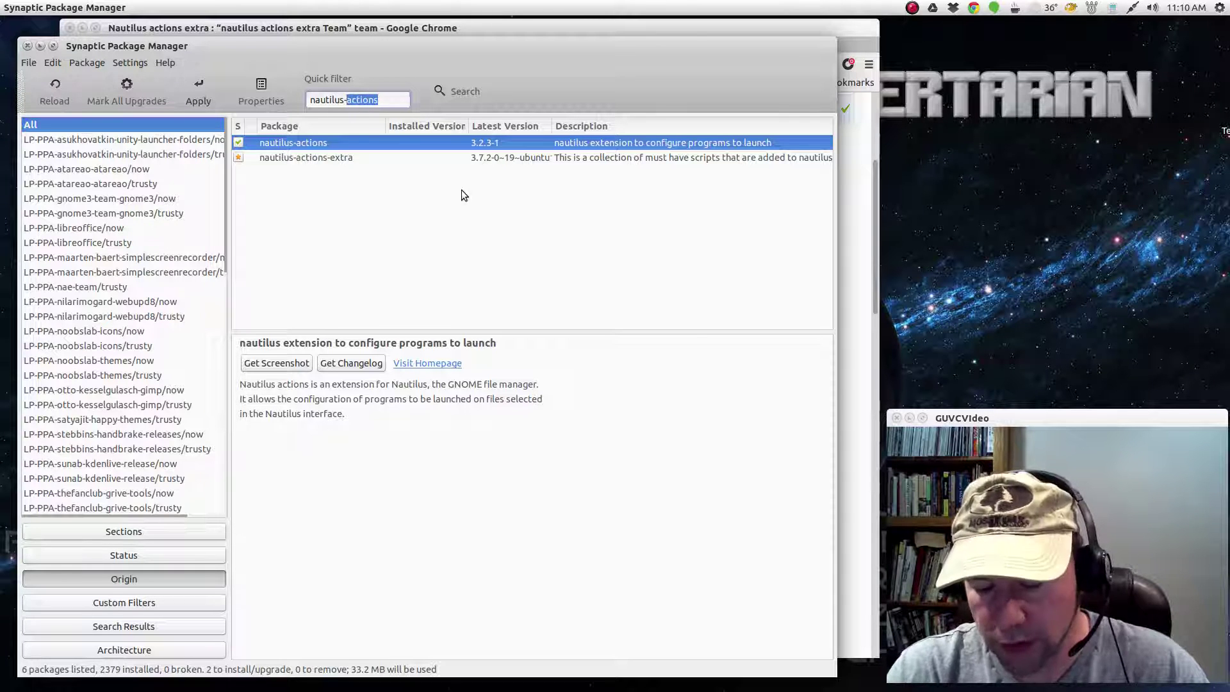
left_click(395, 98)
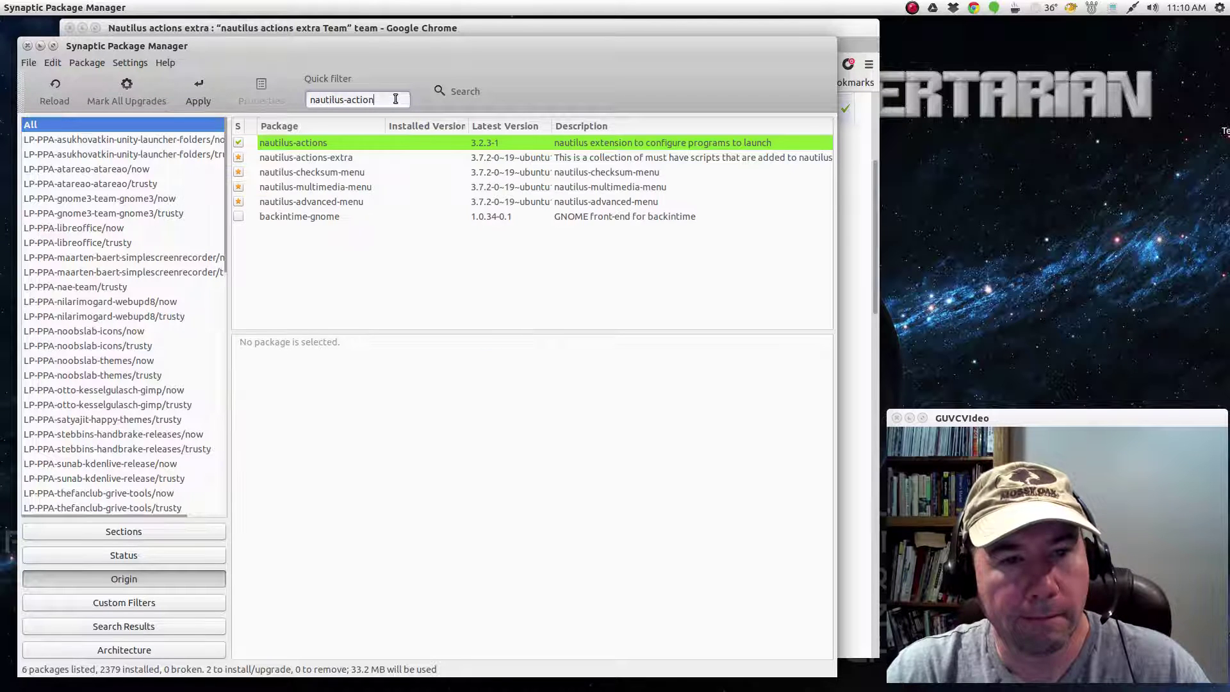
left_click(323, 161)
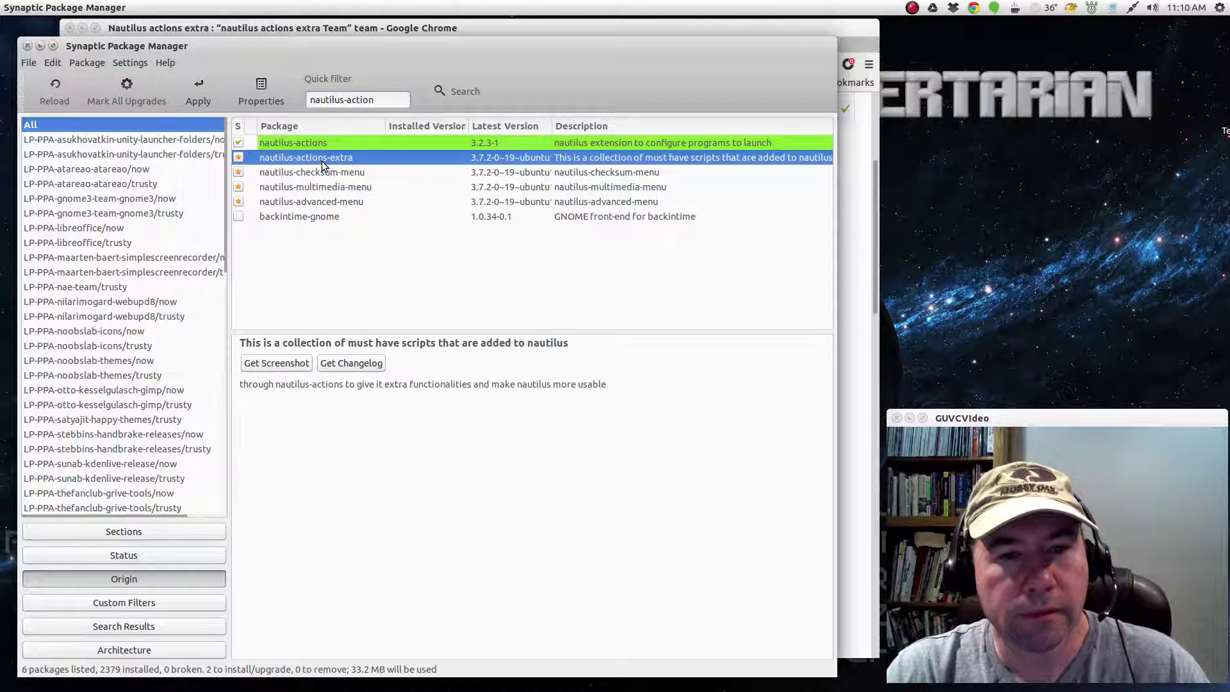
right_click(322, 160)
left_click(349, 186)
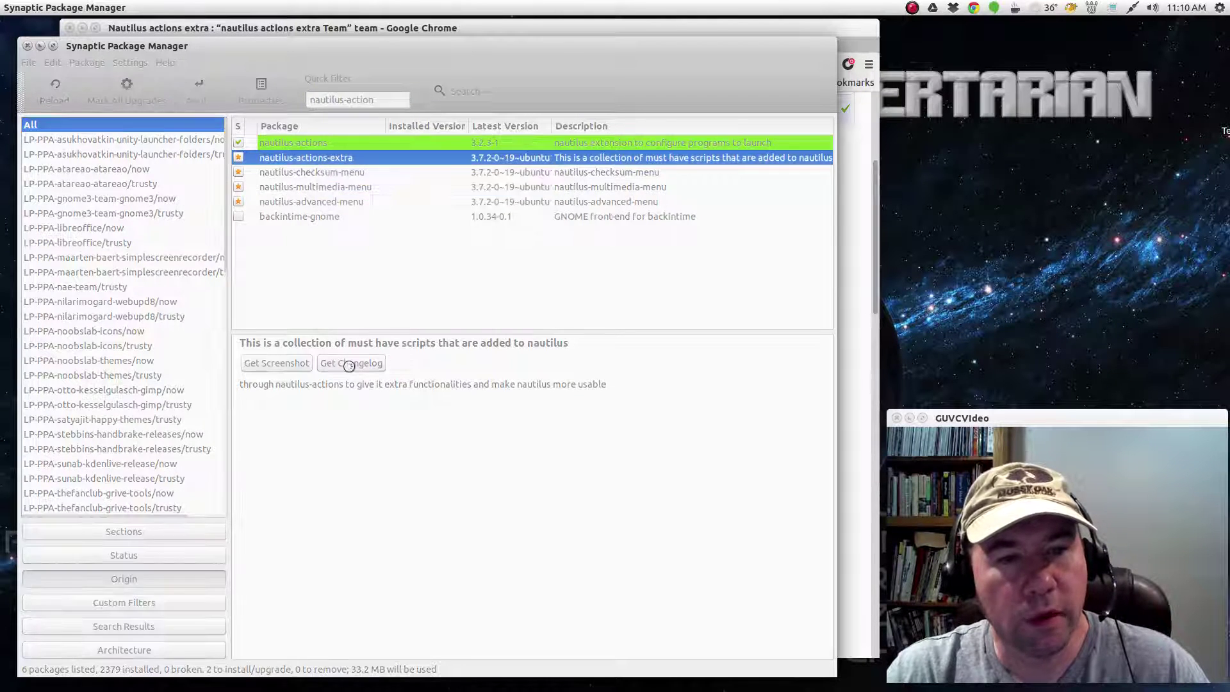
left_click(529, 397)
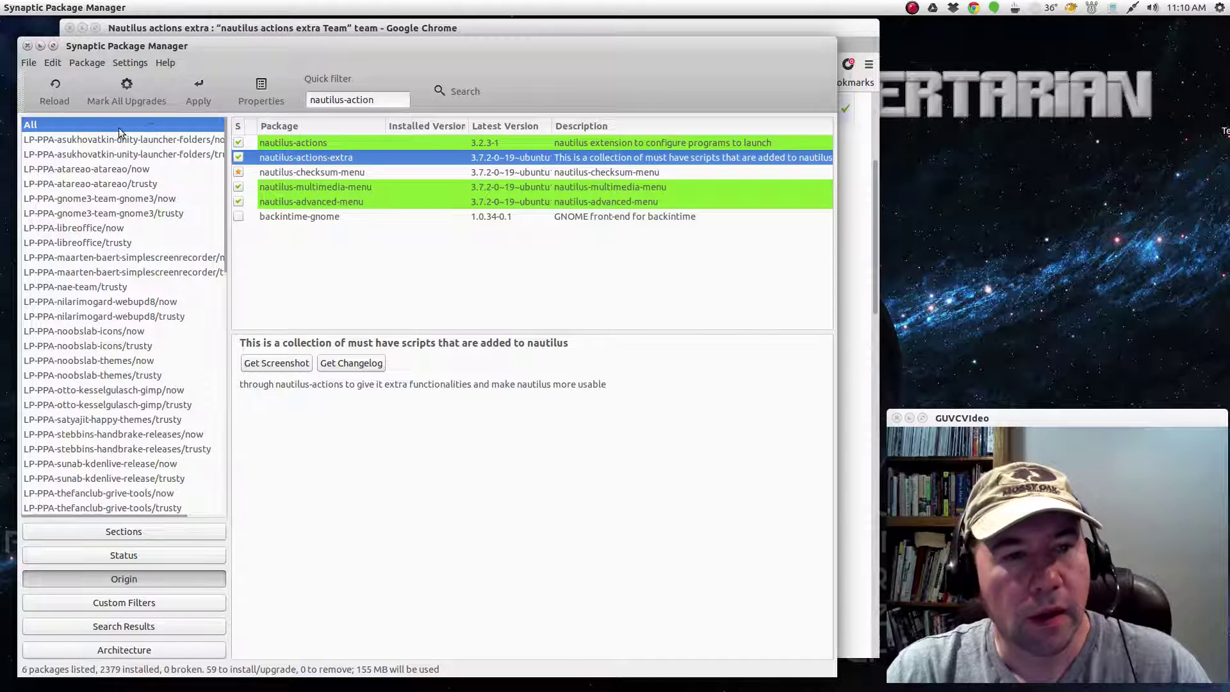
Step: Apply the marked changes to install the packages, then close Synaptic
left_click(187, 91)
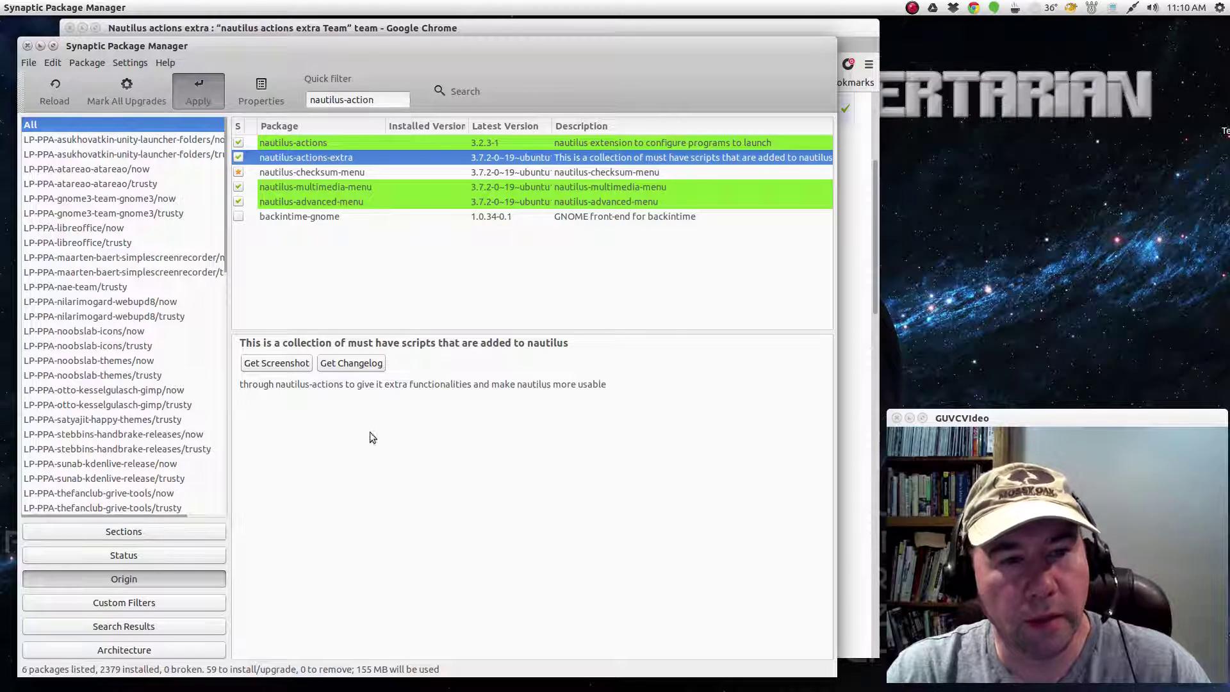
left_click(610, 505)
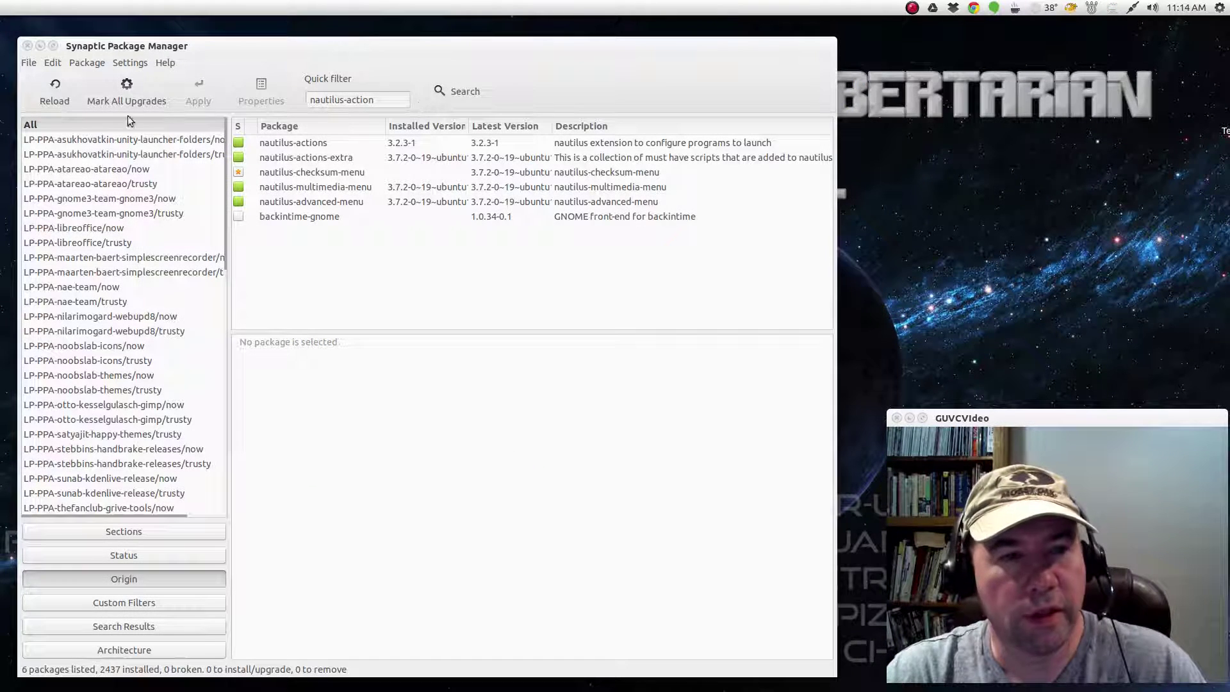
left_click(28, 45)
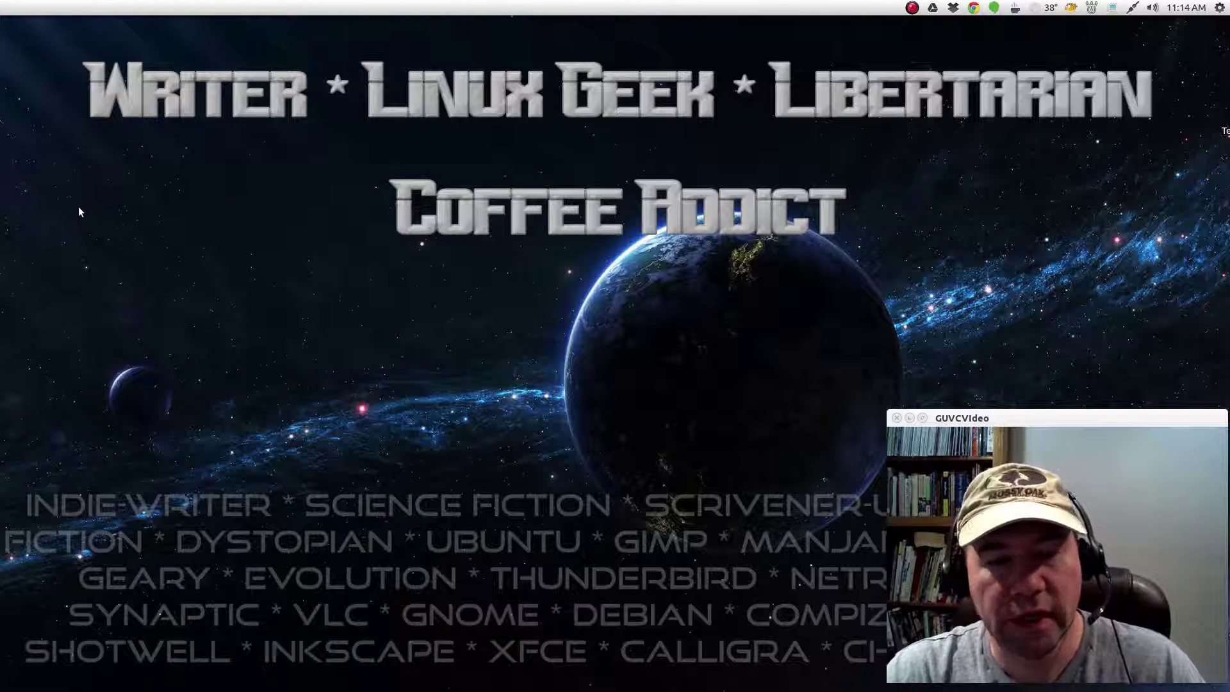
Step: Open a Terminal window from the Dash search
mouse_move(2, 197)
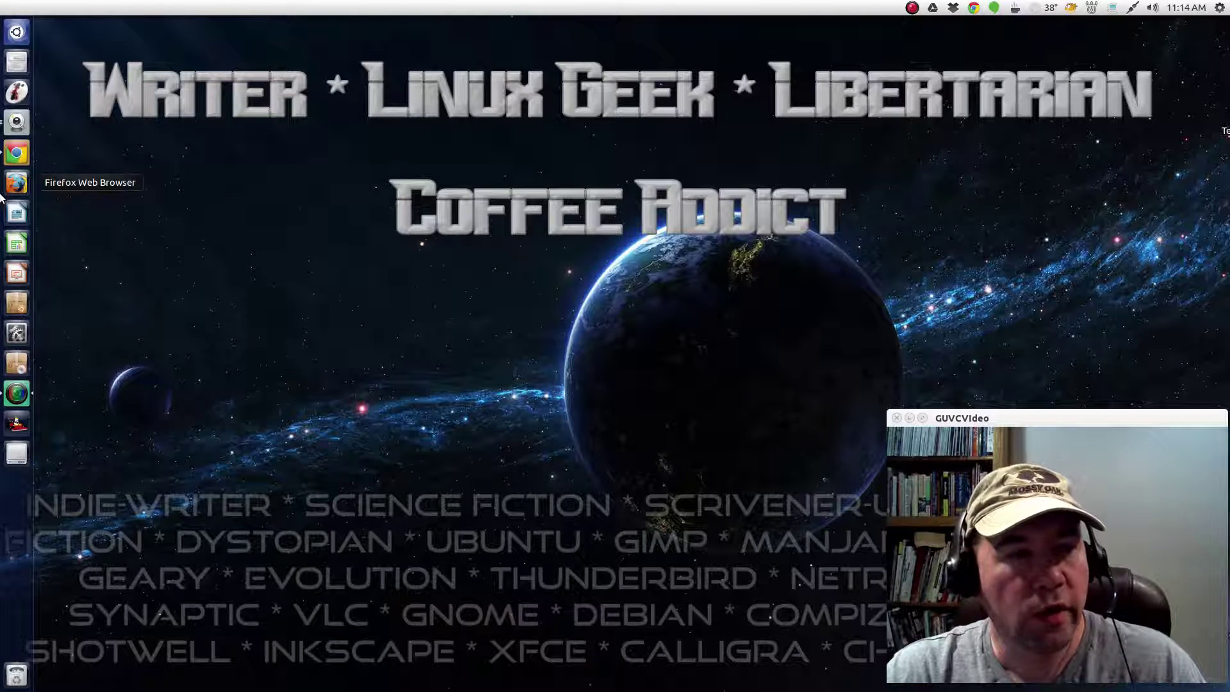
left_click(10, 37)
type("synapt")
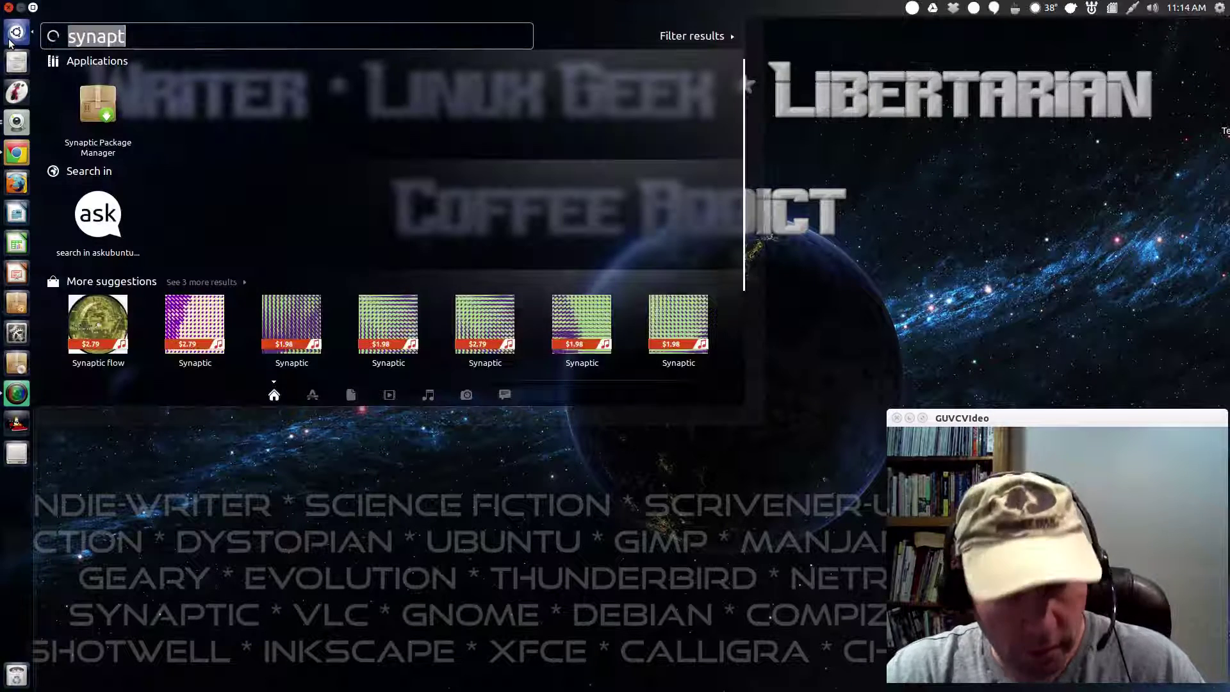
type("ermi")
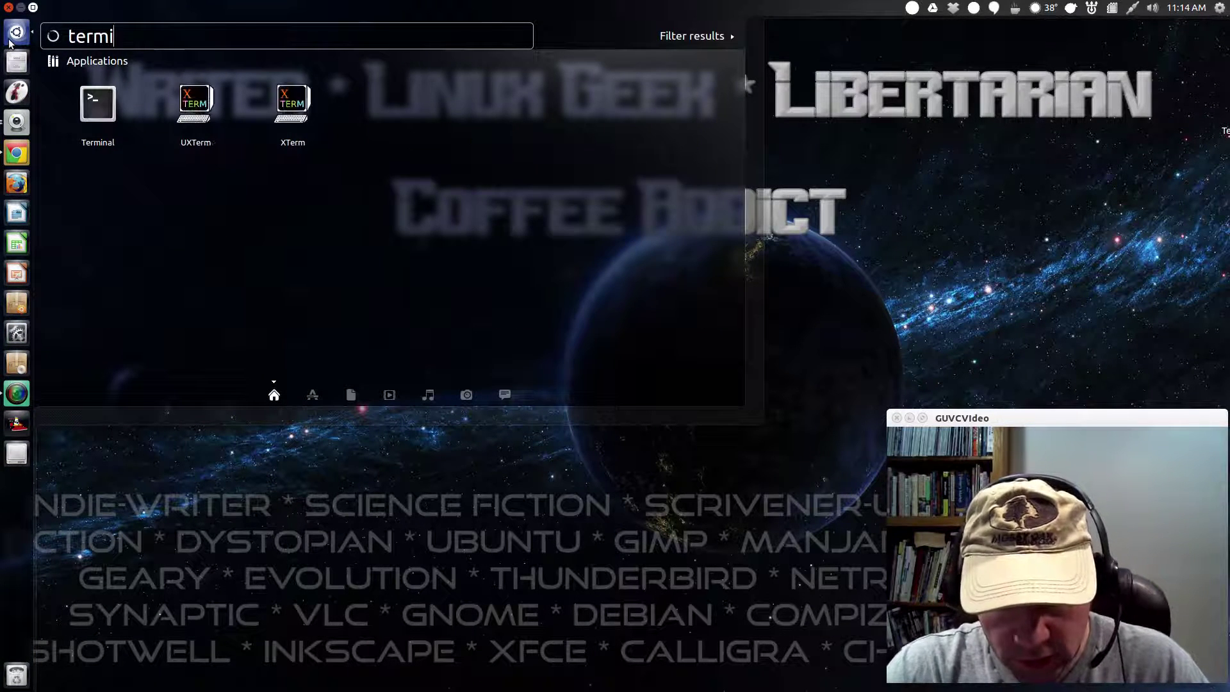
type("nal")
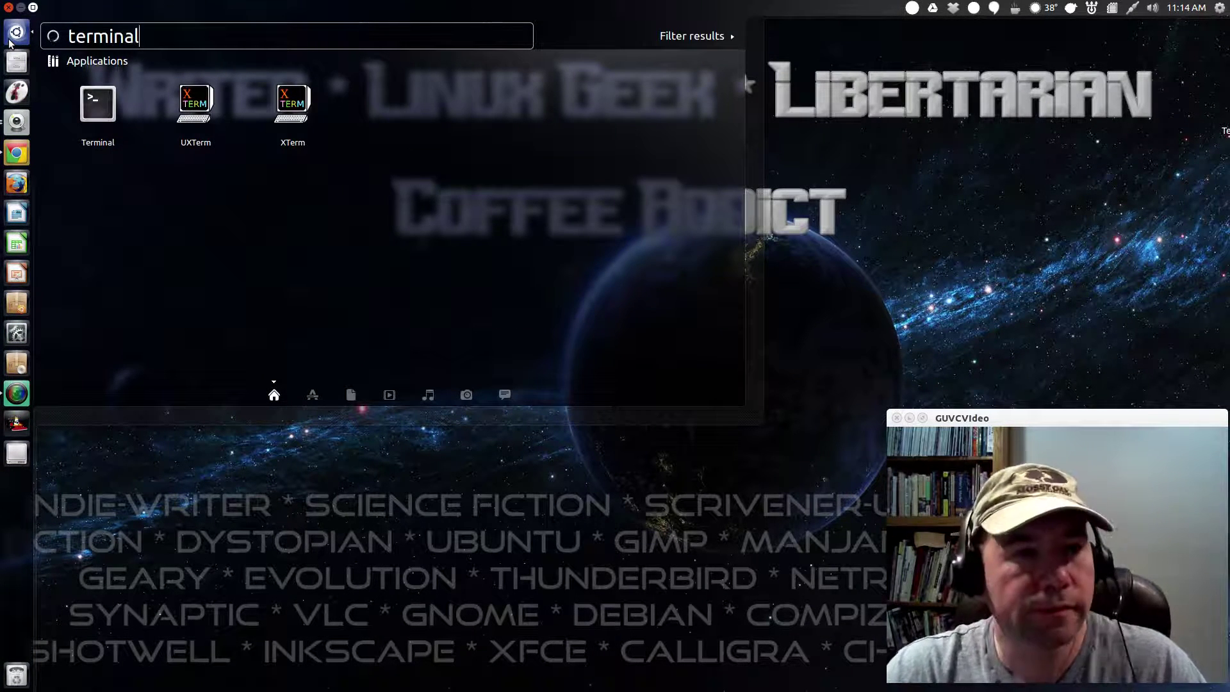
key("Return")
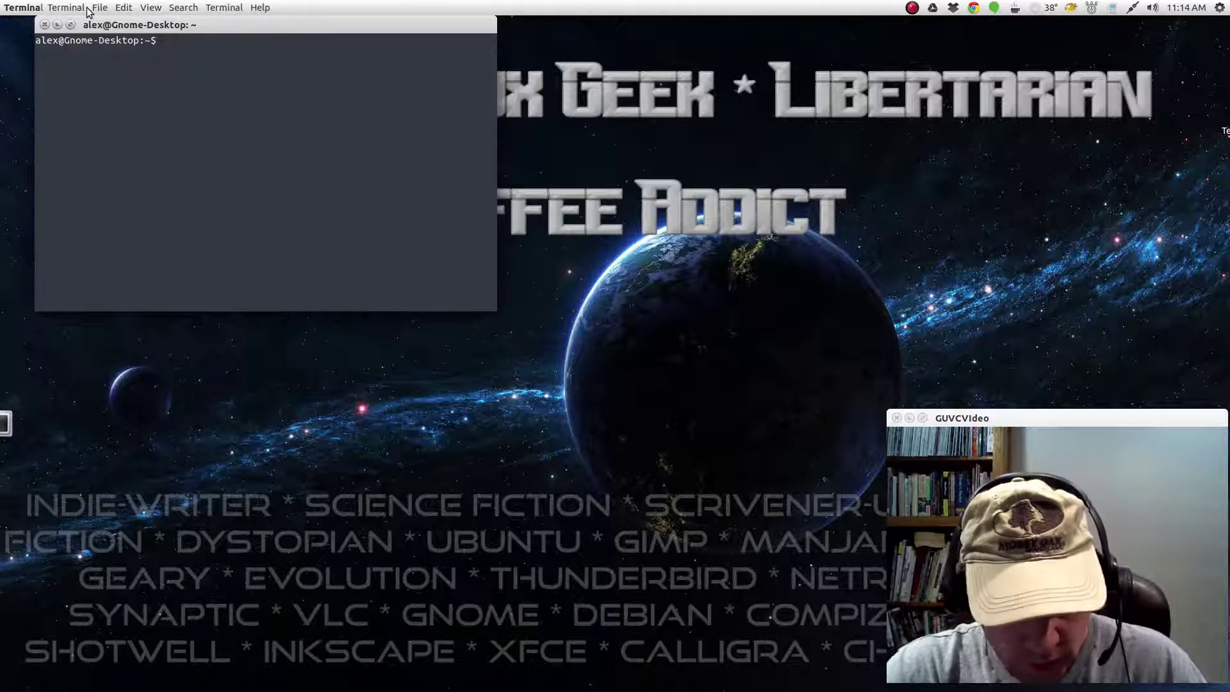
type("na")
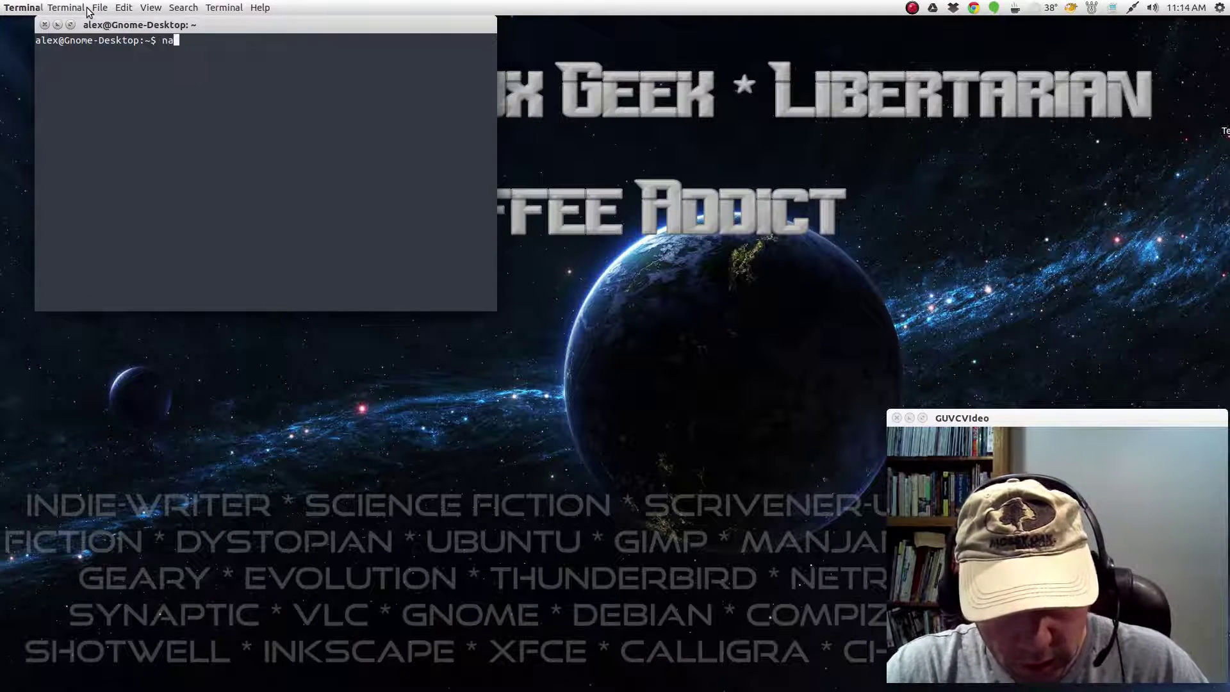
type("util")
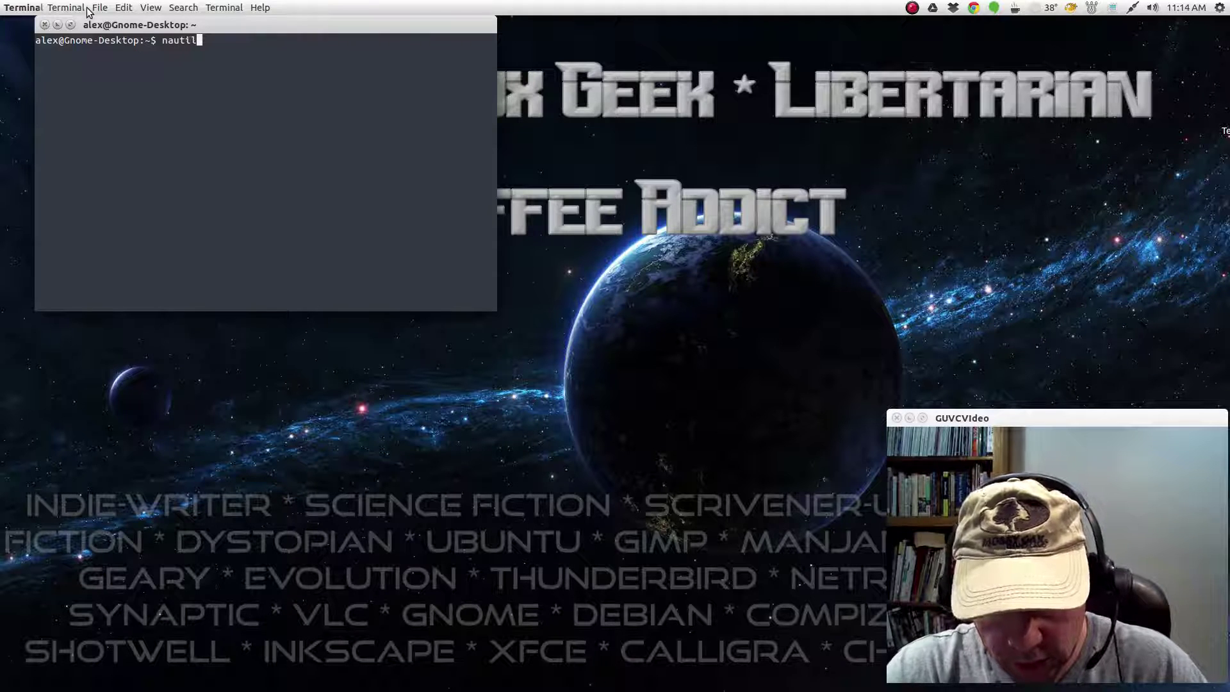
type("us")
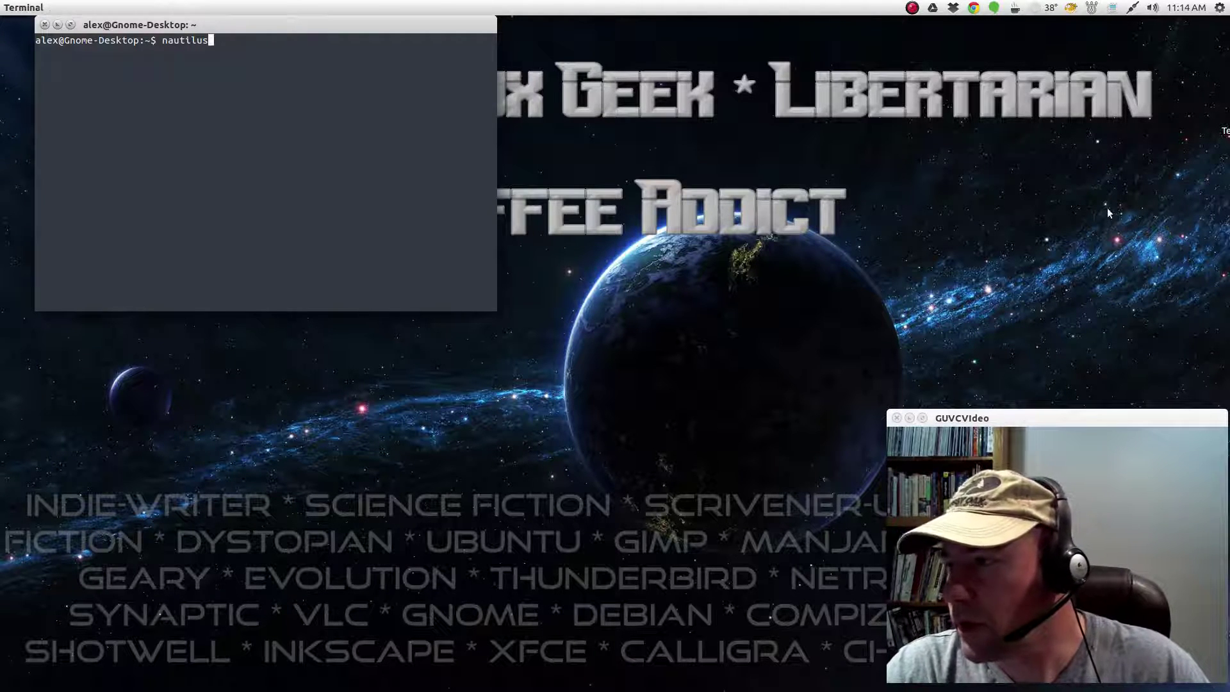
left_click(1175, 196)
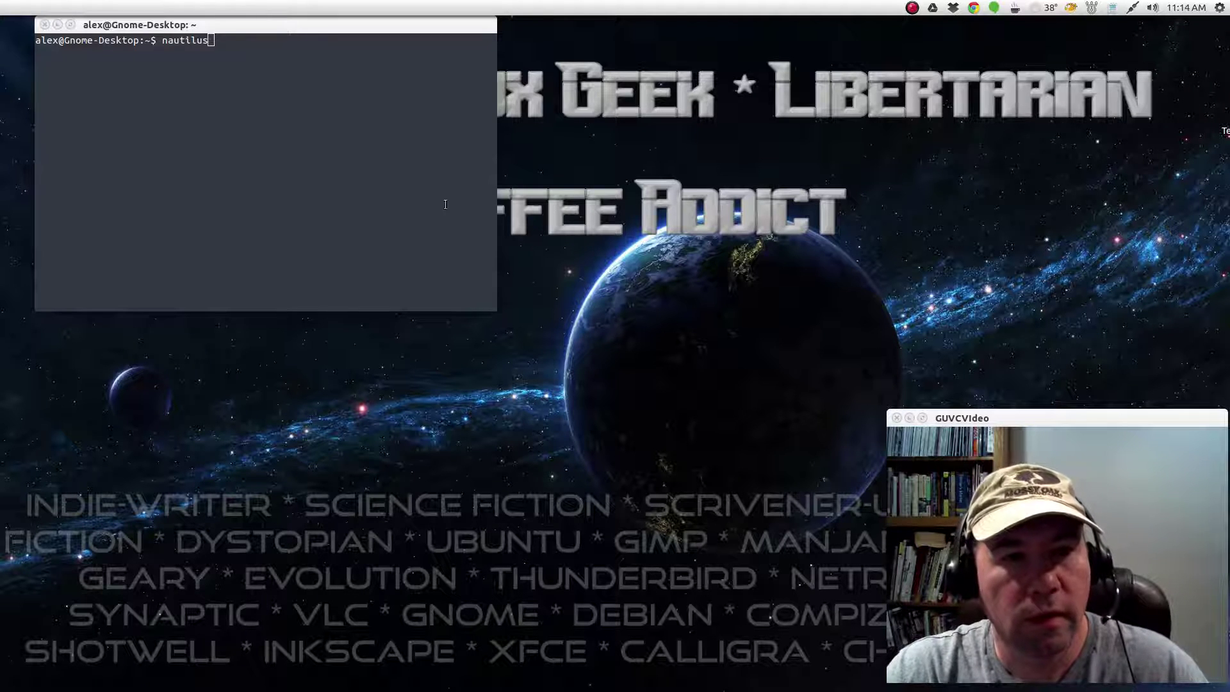
left_click(354, 79)
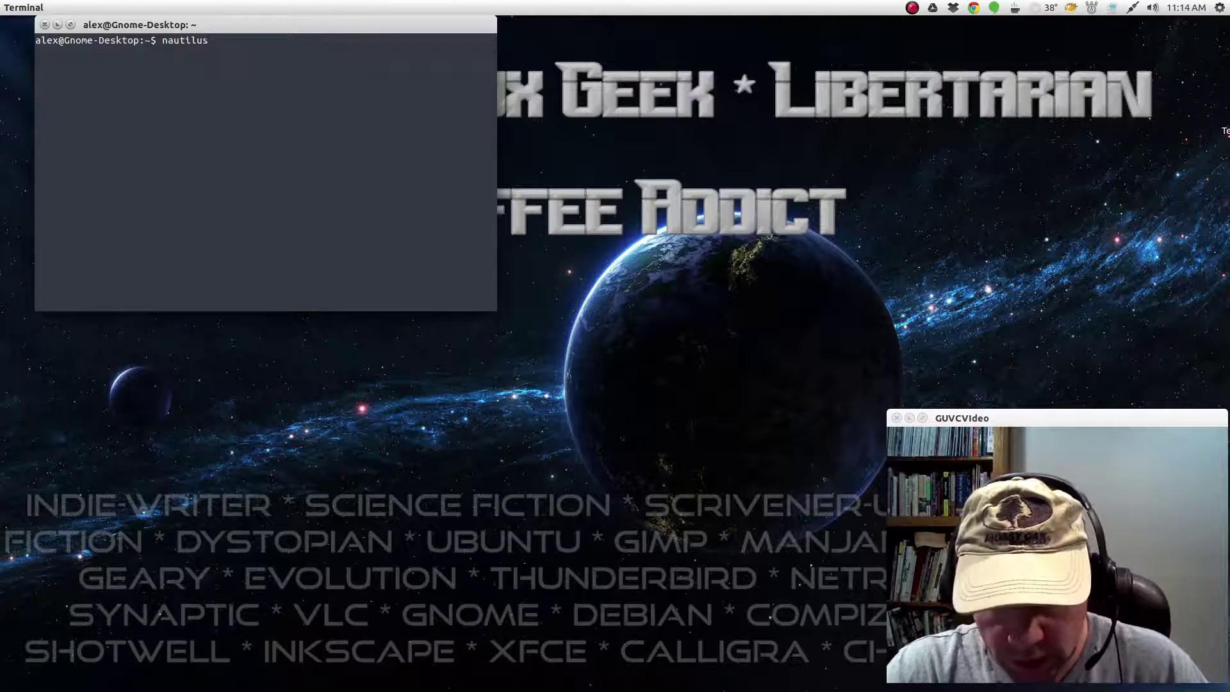
Step: Quit Nautilus with 'nautilus -q', then relaunch it with 'nautilus'
type("nautilus -q")
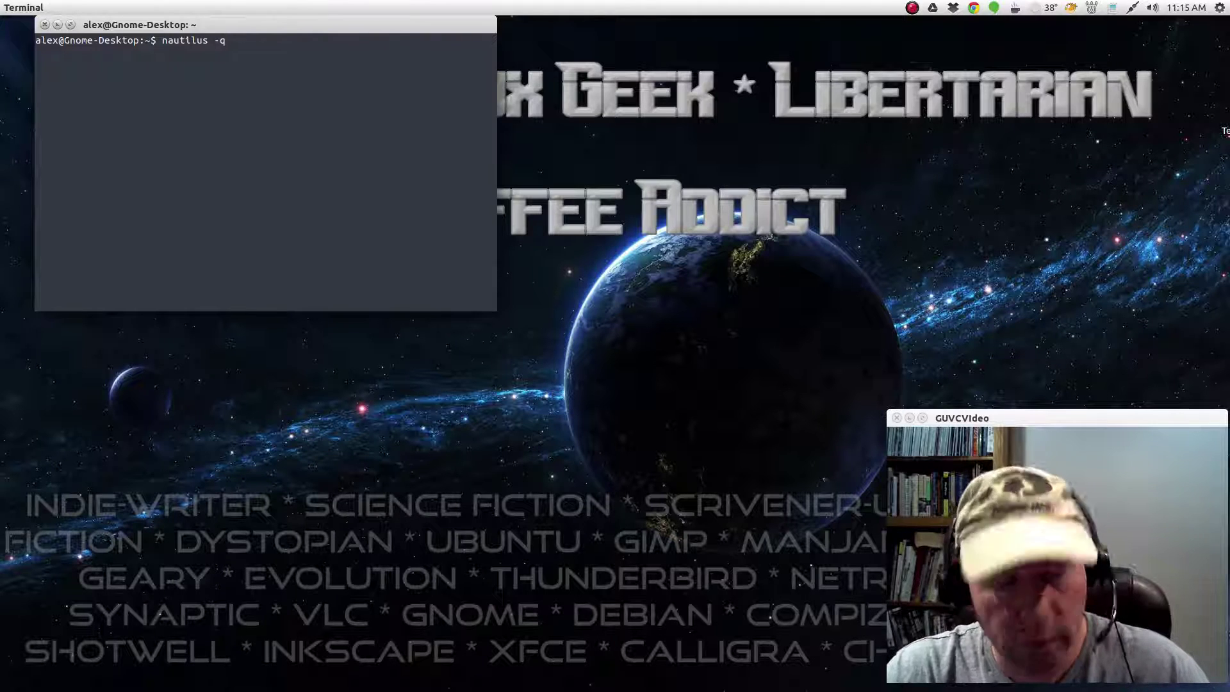
key("Return")
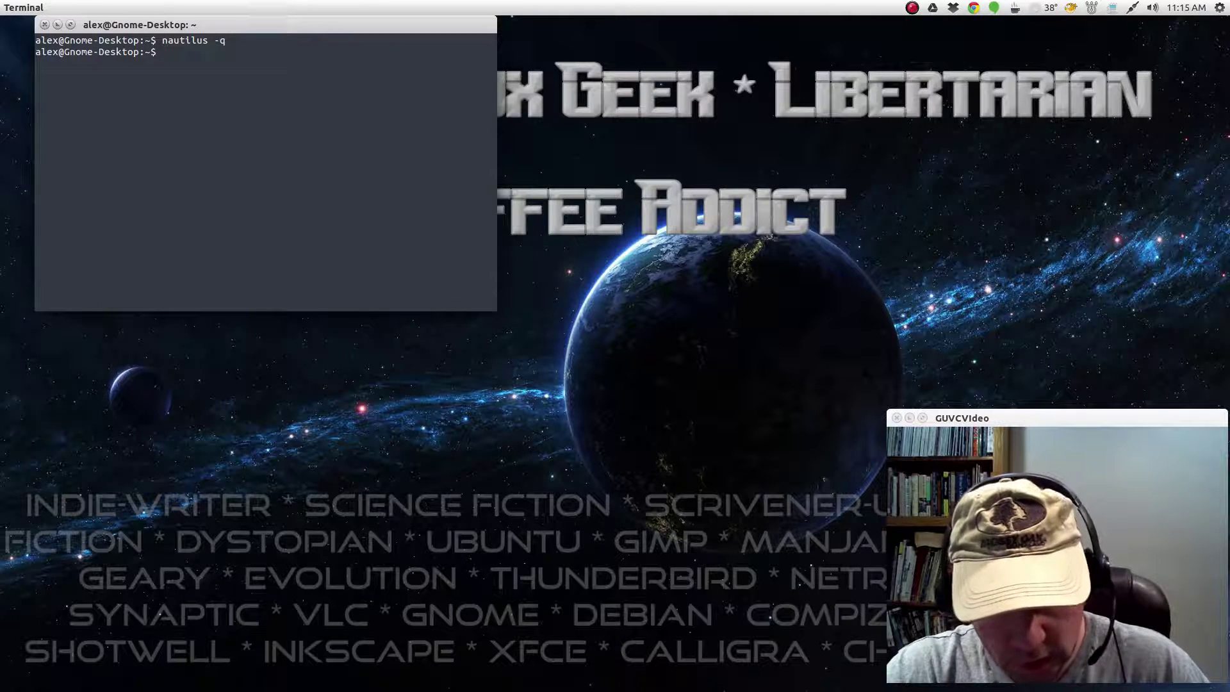
type("nautilu")
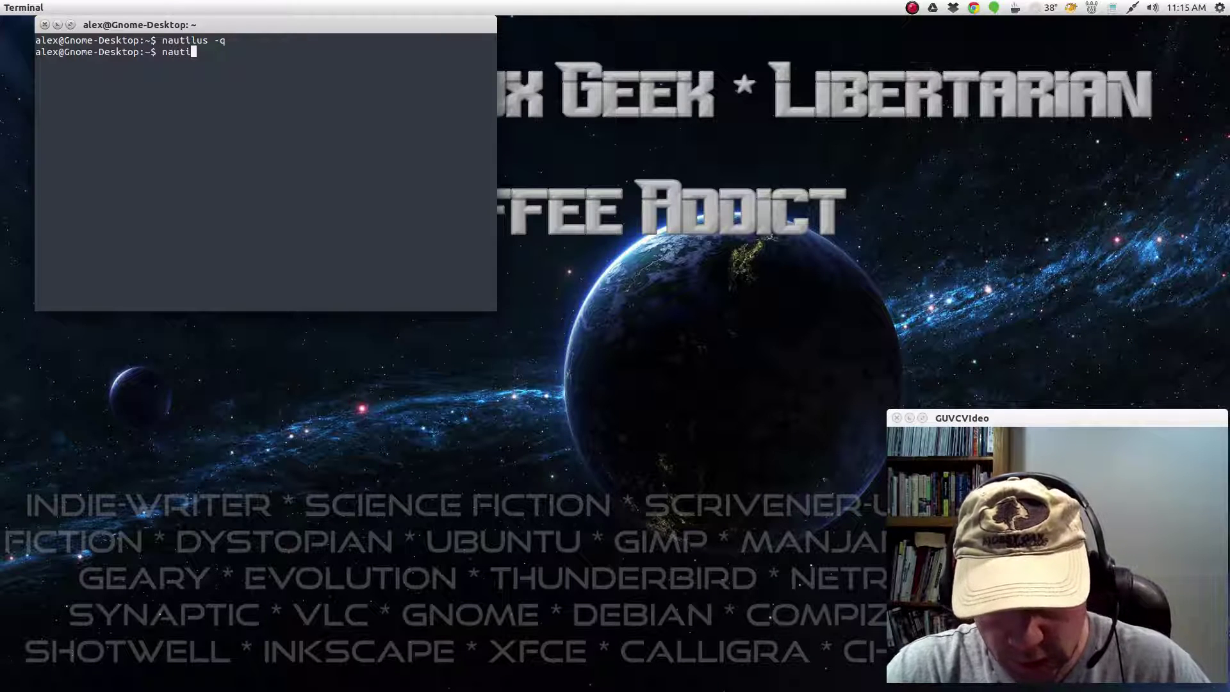
type("s")
key("Return")
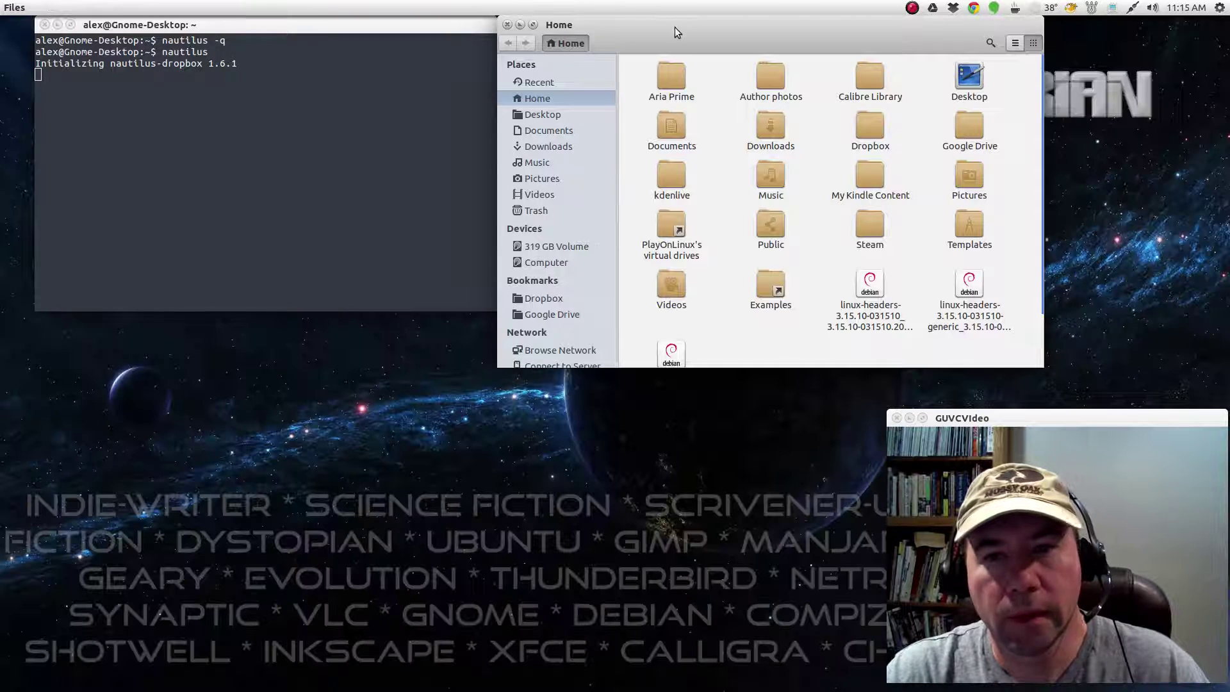
Step: Set the Downloads folder colour to Black via Folder Color
left_click_drag(645, 44, 378, 200)
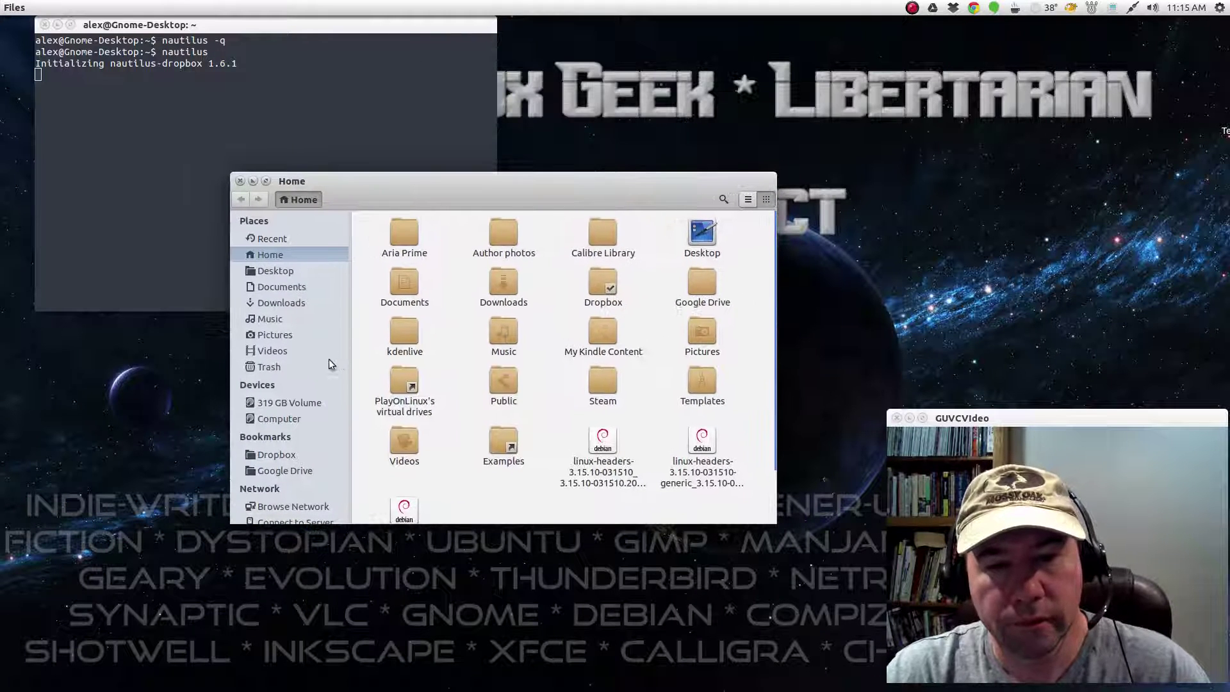
right_click(502, 289)
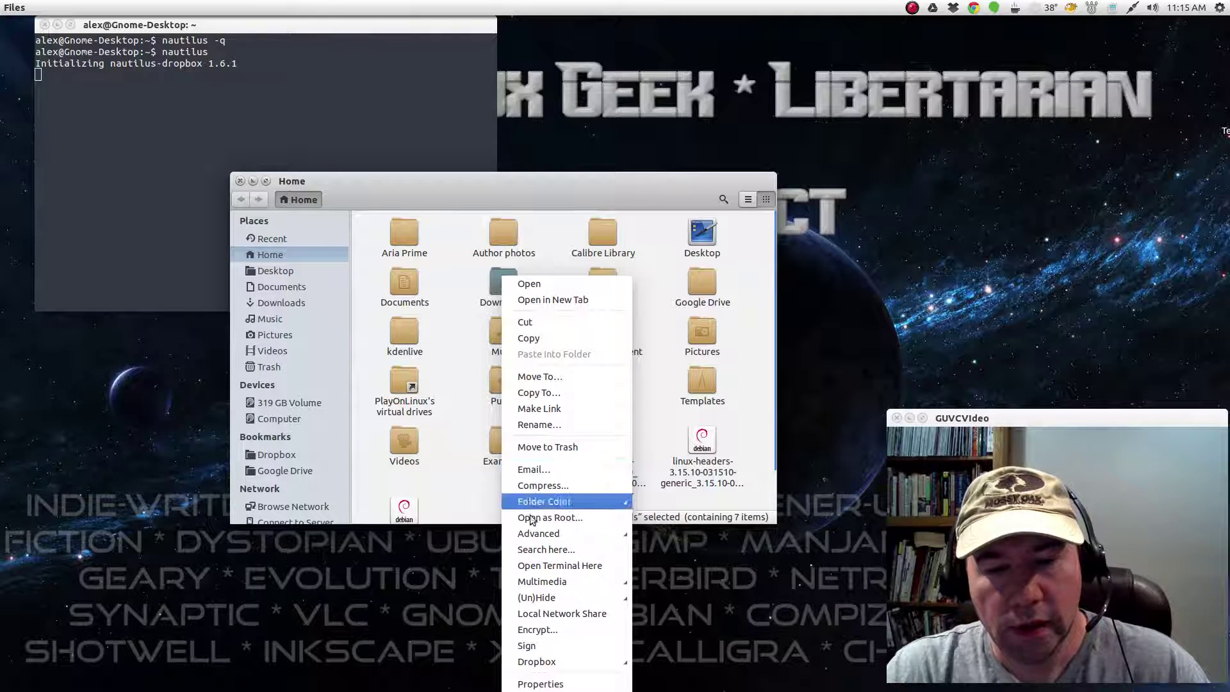
mouse_move(542, 660)
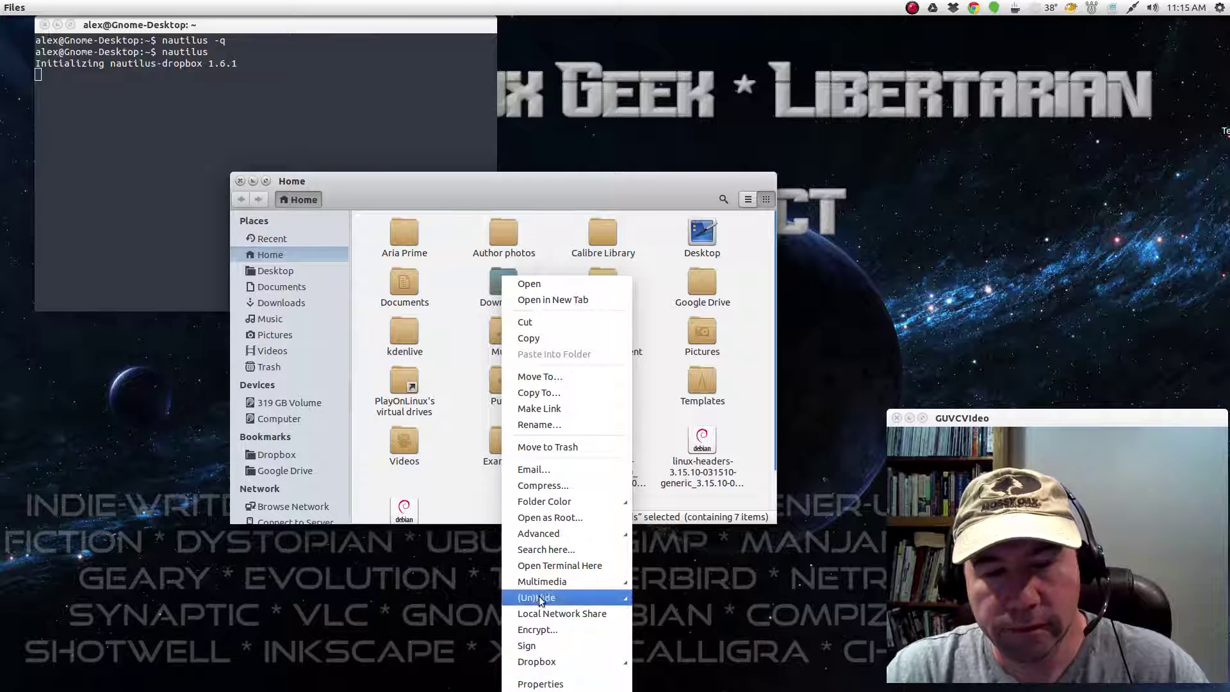
mouse_move(537, 507)
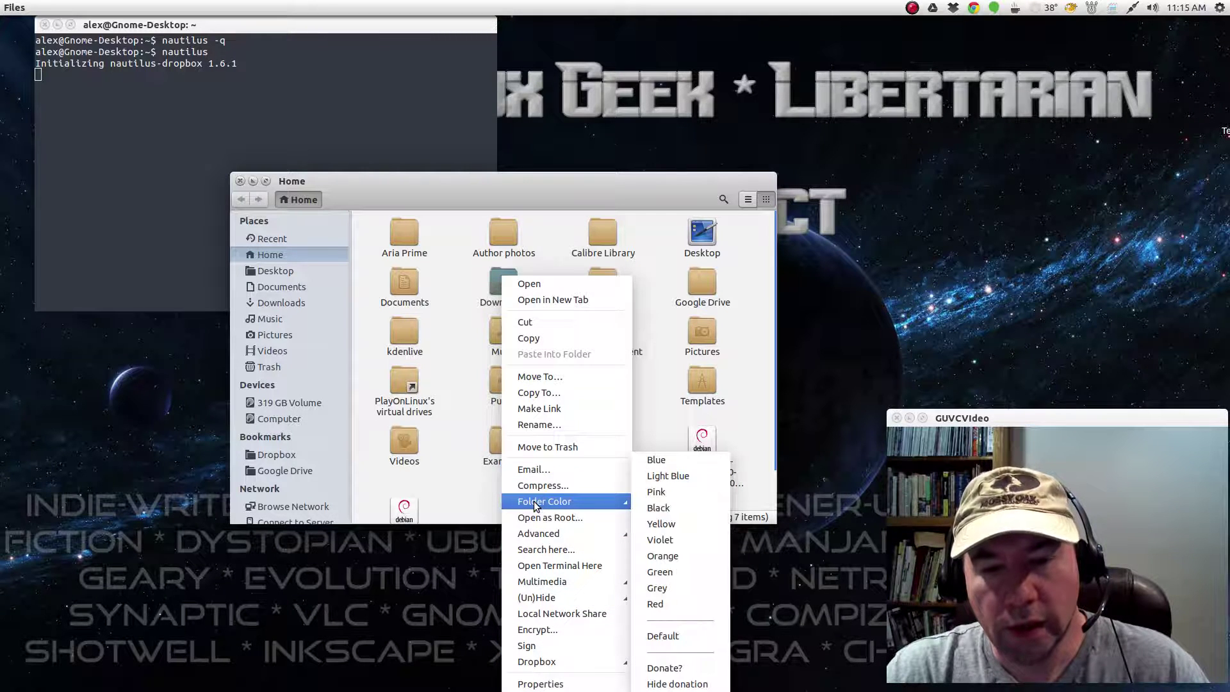
left_click(654, 509)
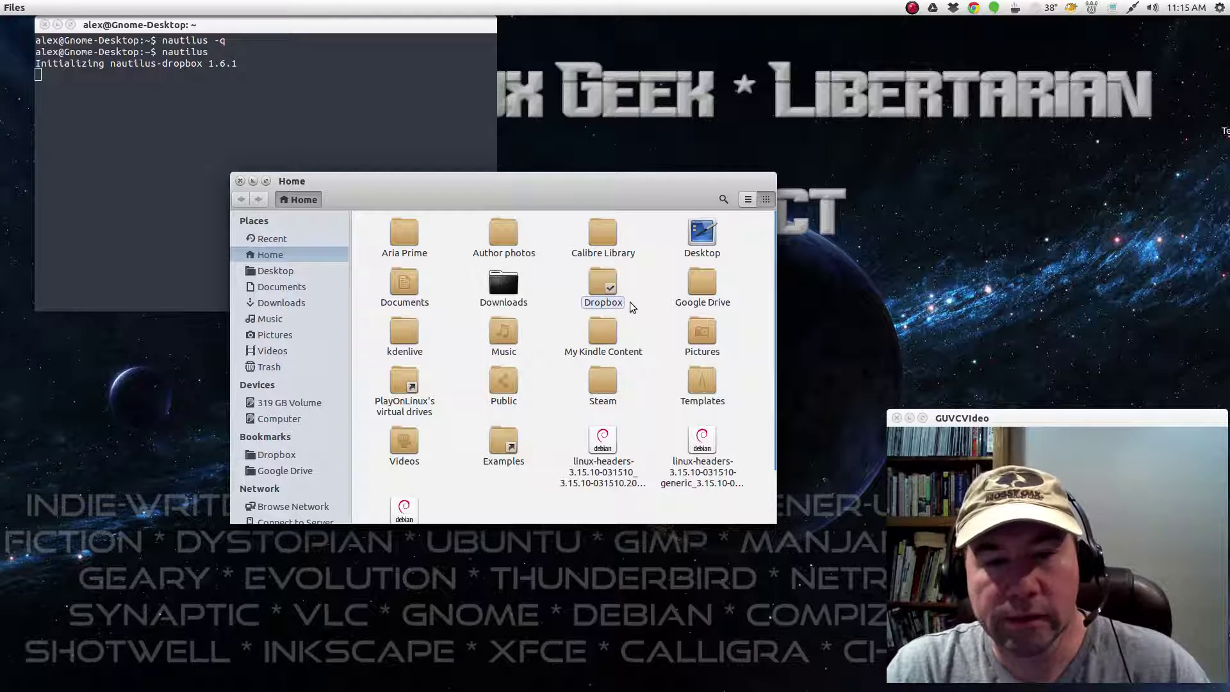
Step: Restore the Downloads folder to its Default colour
right_click(514, 296)
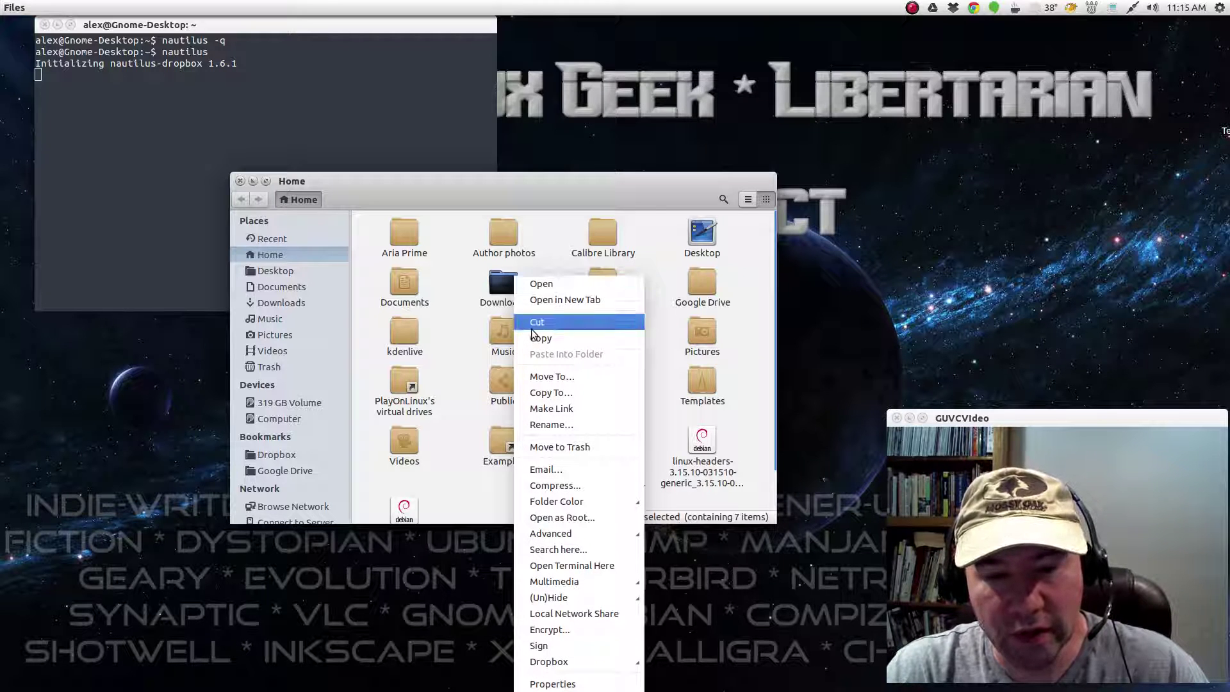
mouse_move(605, 501)
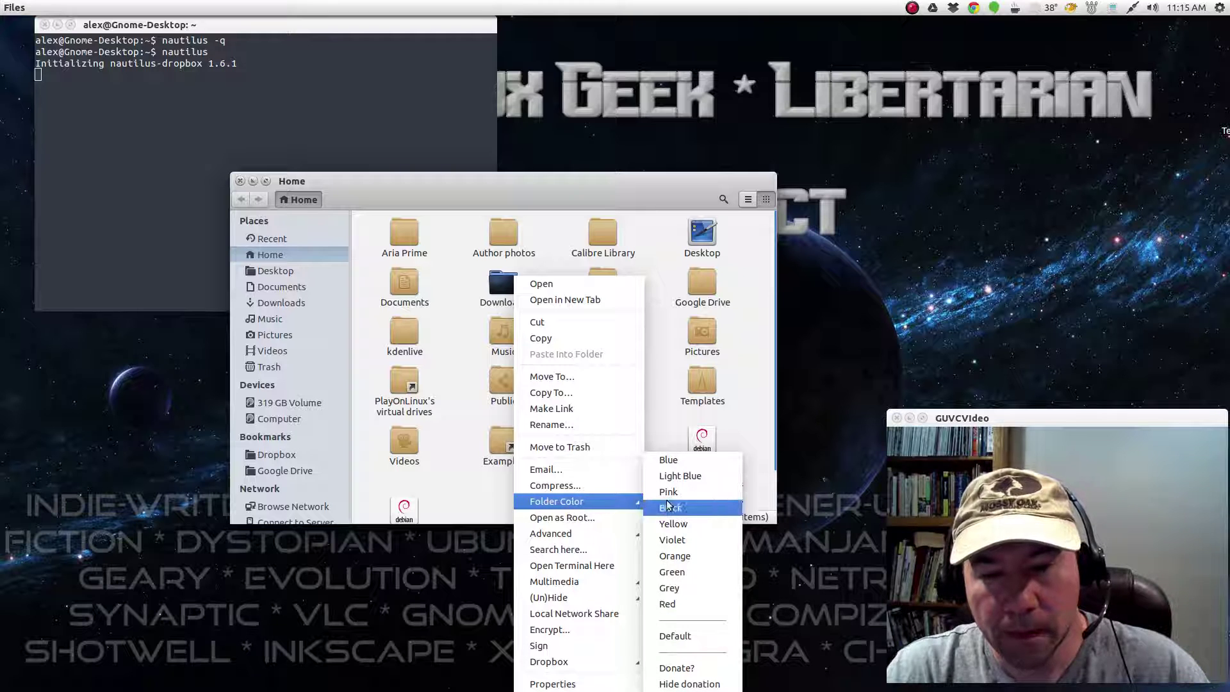
left_click(676, 635)
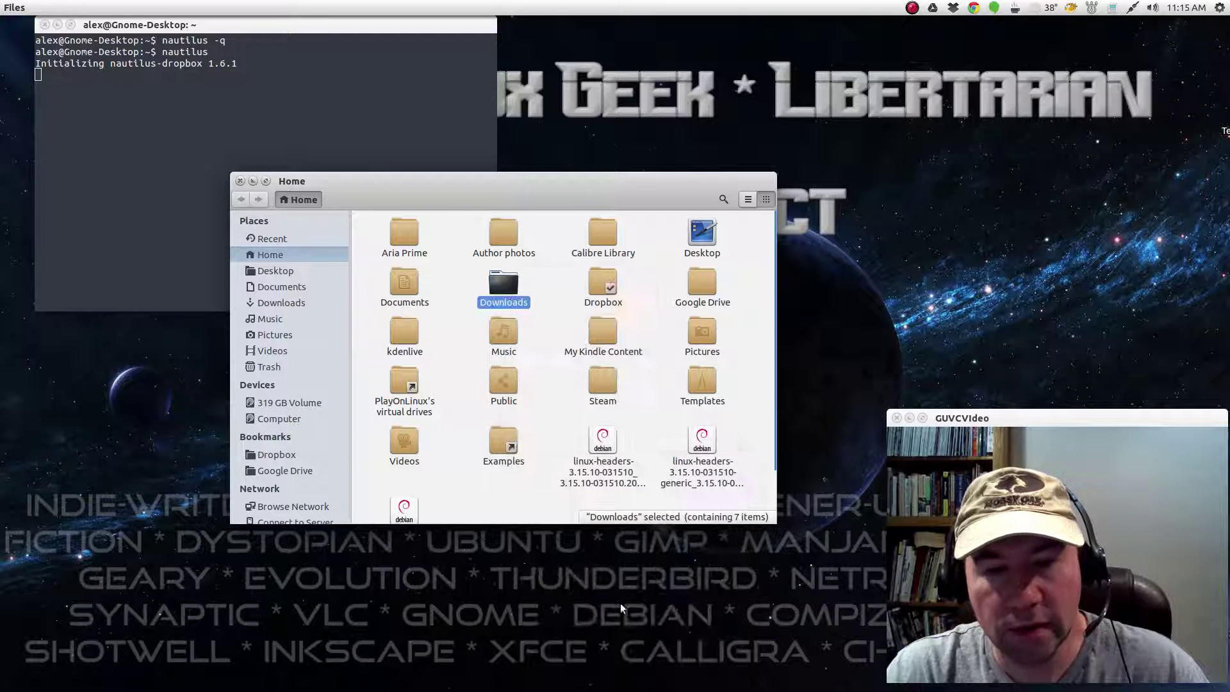
Step: Browse the Downloads folder's Folder Color, Advanced, Multimedia and (Un)Hide submenus
right_click(498, 278)
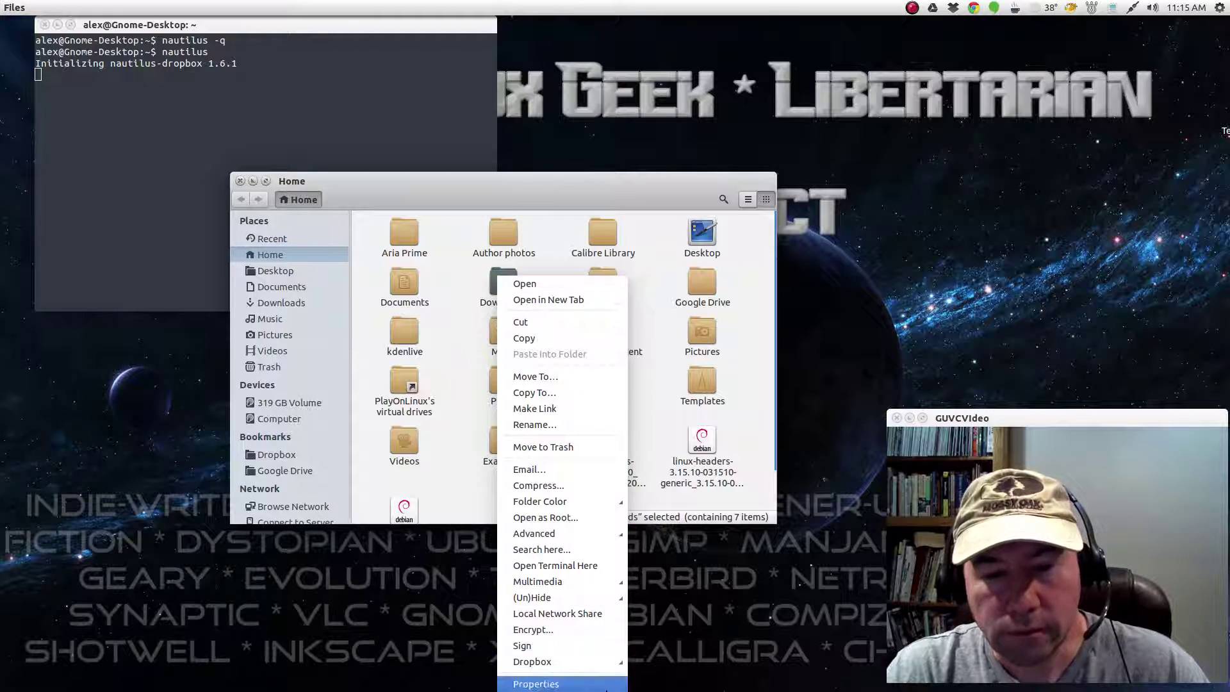
mouse_move(563, 502)
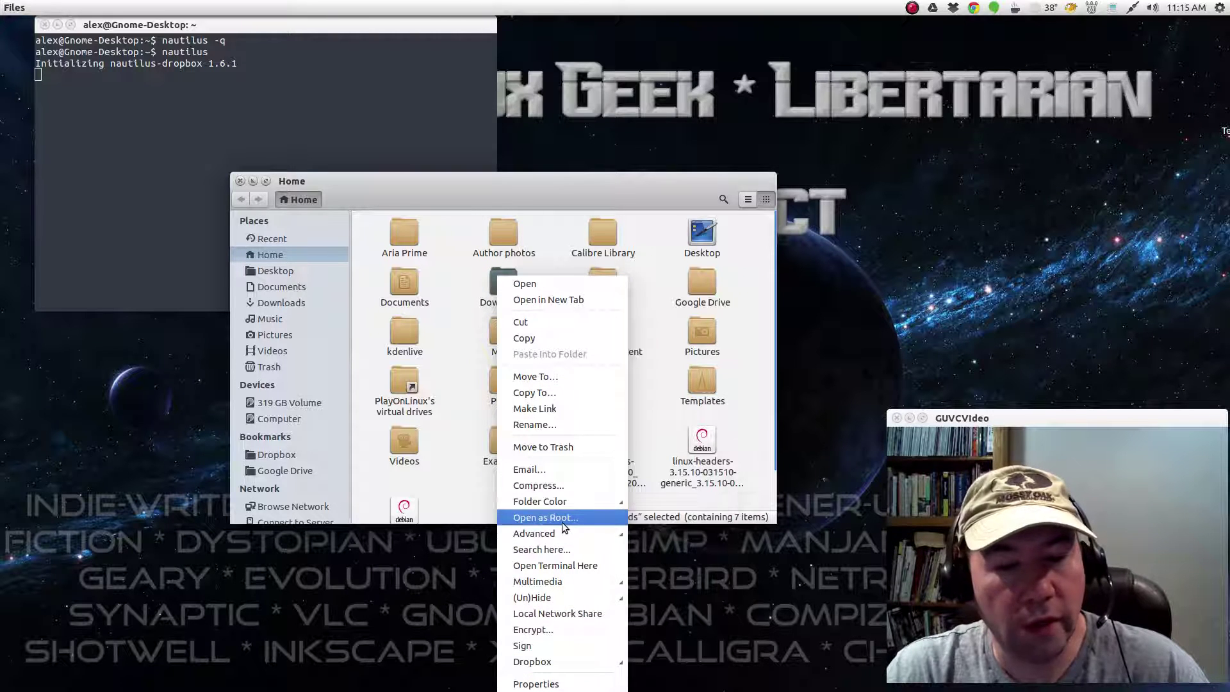
mouse_move(557, 536)
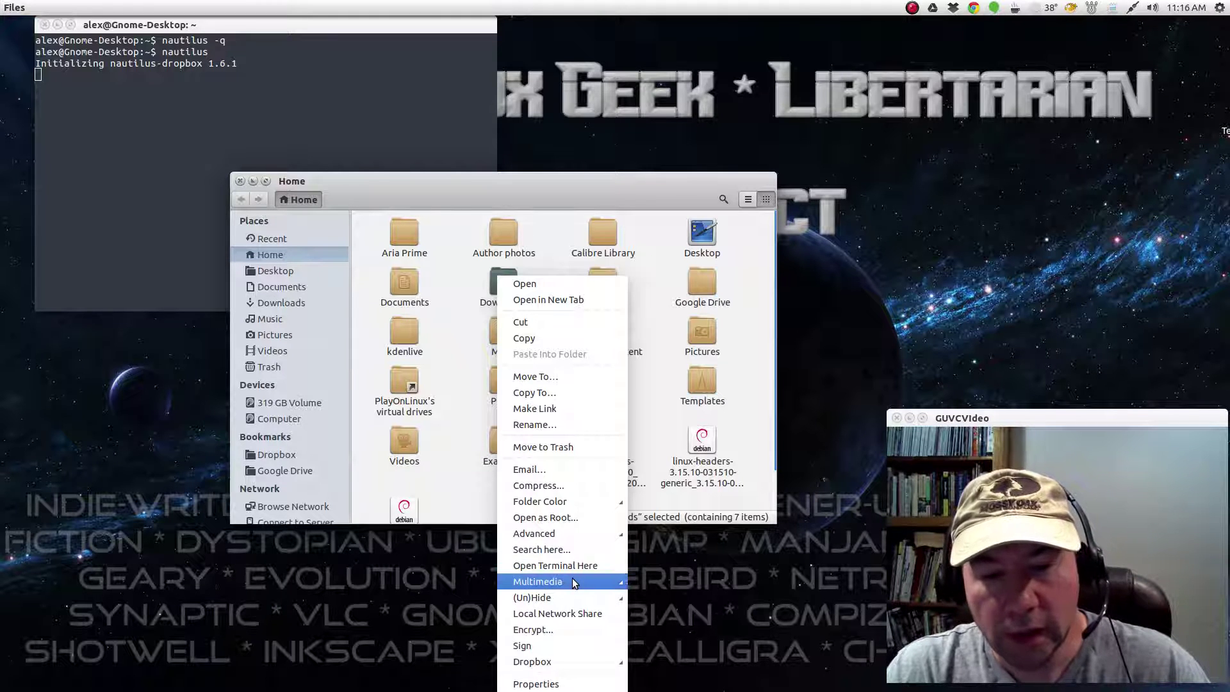
mouse_move(572, 582)
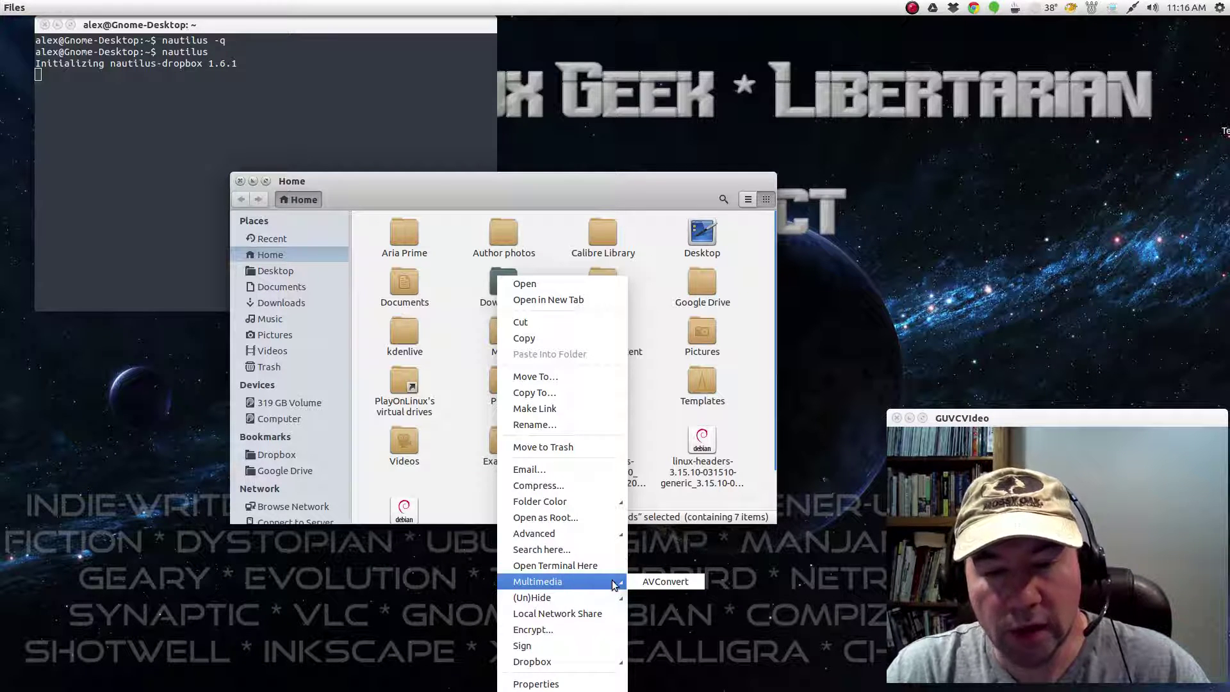
mouse_move(593, 601)
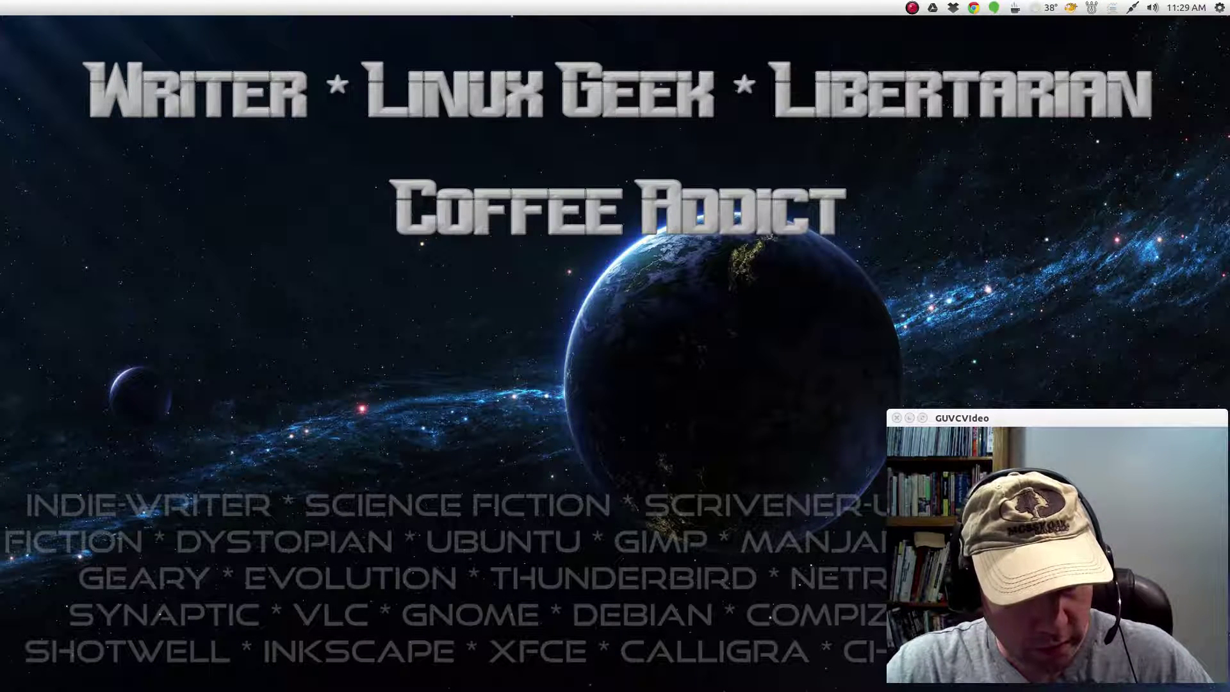
Step: Search the Dash for 'nautilus', fixing a typo, and launch the Nautilus-Actions Configuration Tool
key("super")
type("natu")
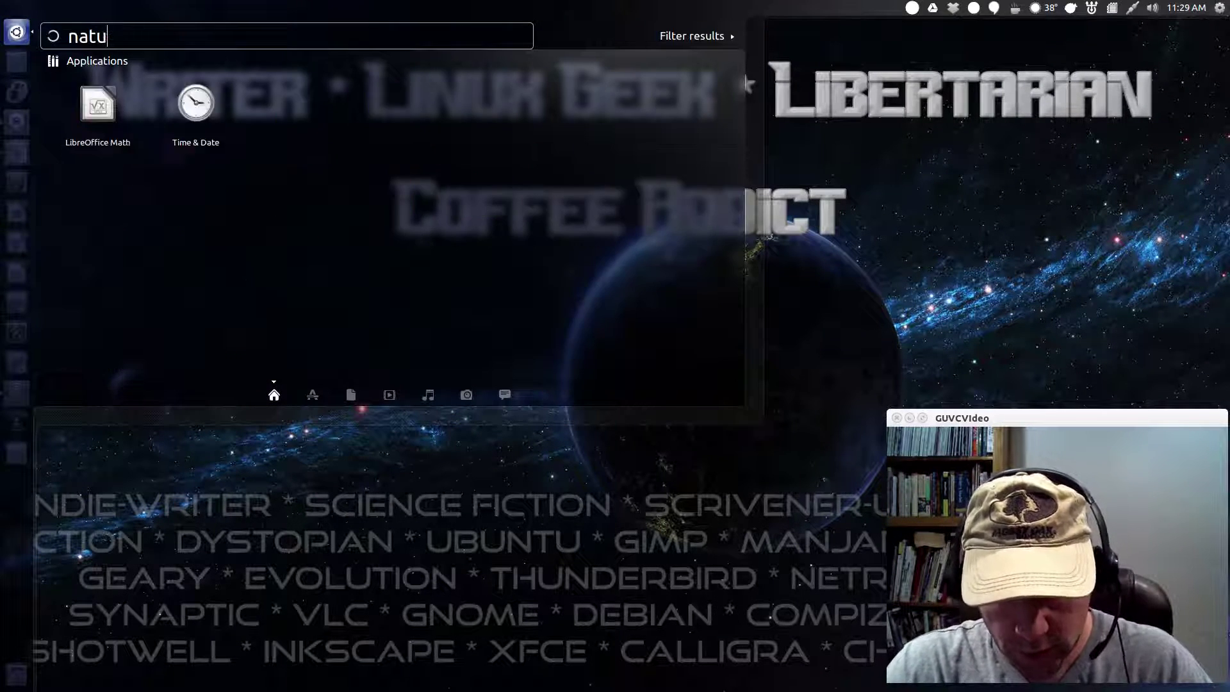
type("lus")
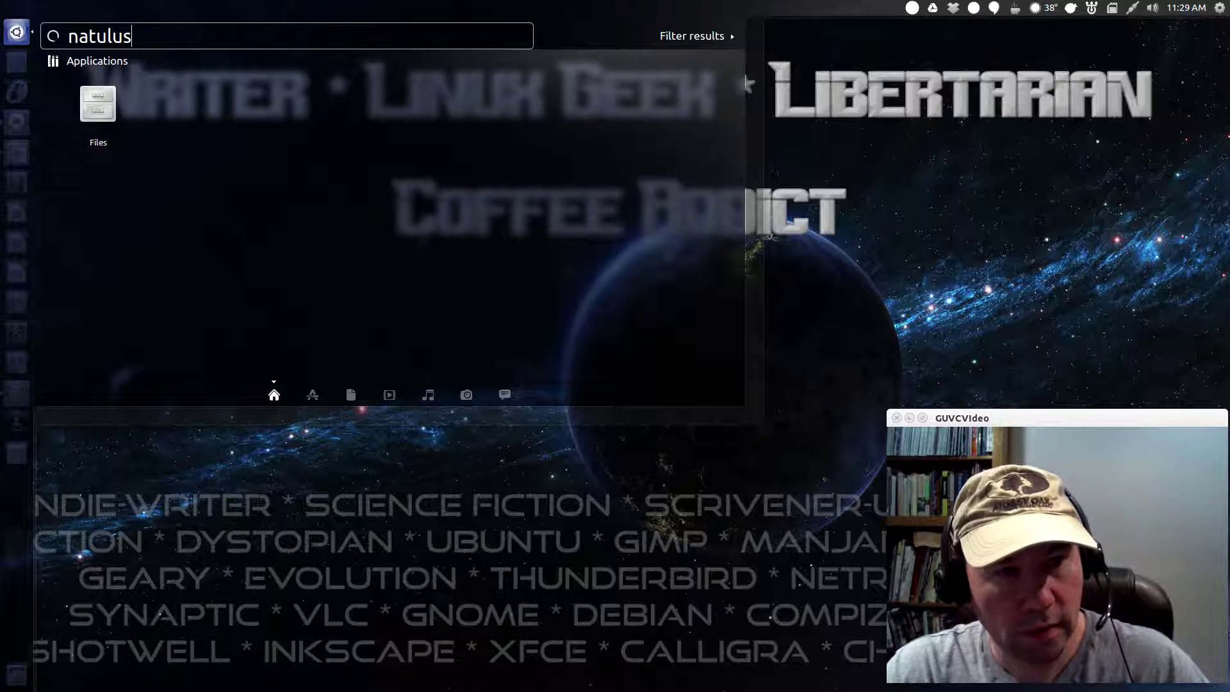
key("BackSpace")
key("BackSpace")
key("BackSpace")
key("BackSpace")
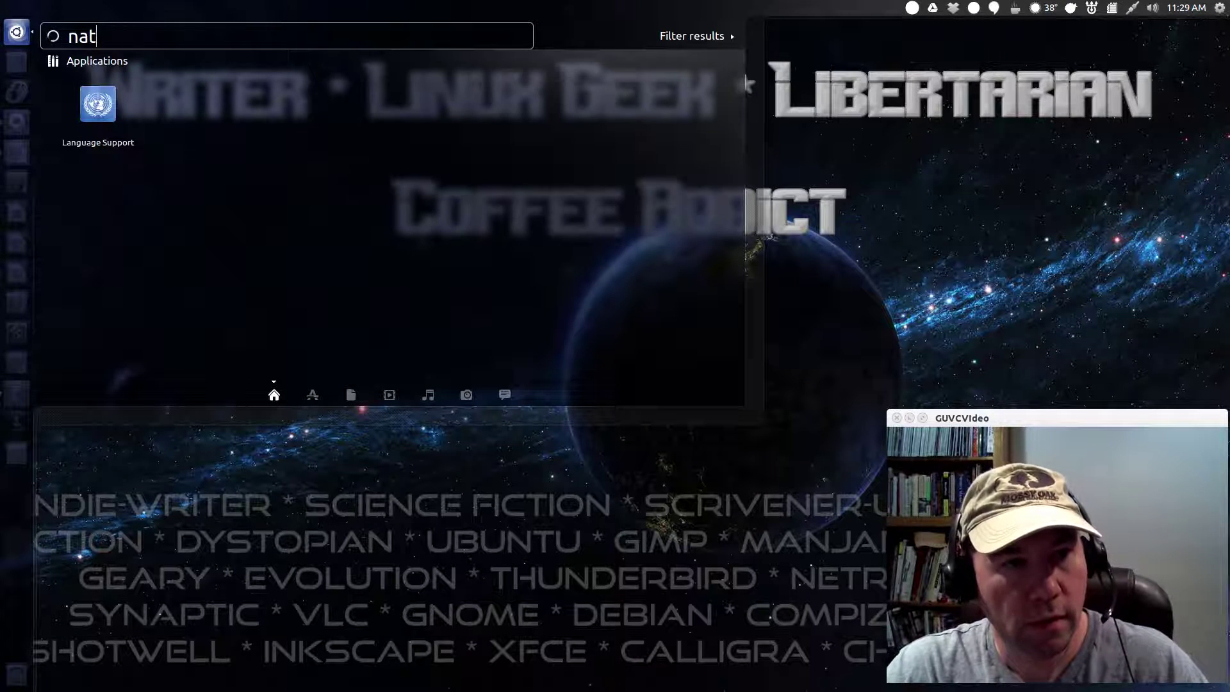
key("BackSpace")
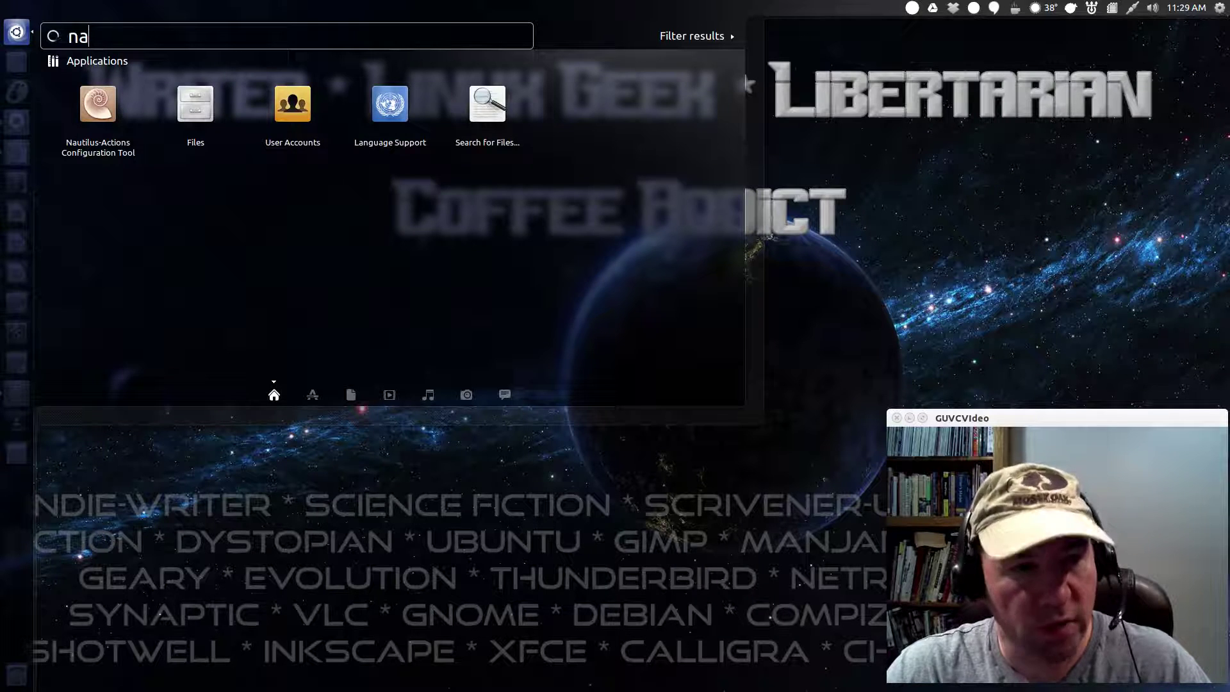
type("utilu")
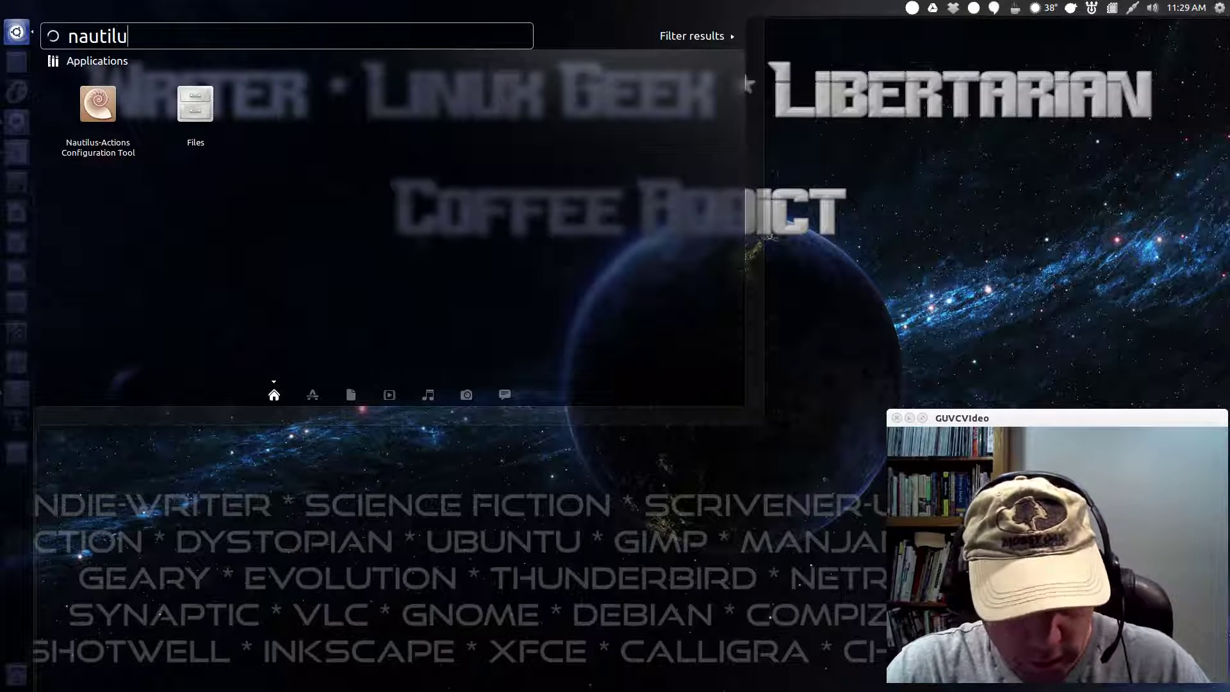
type("s")
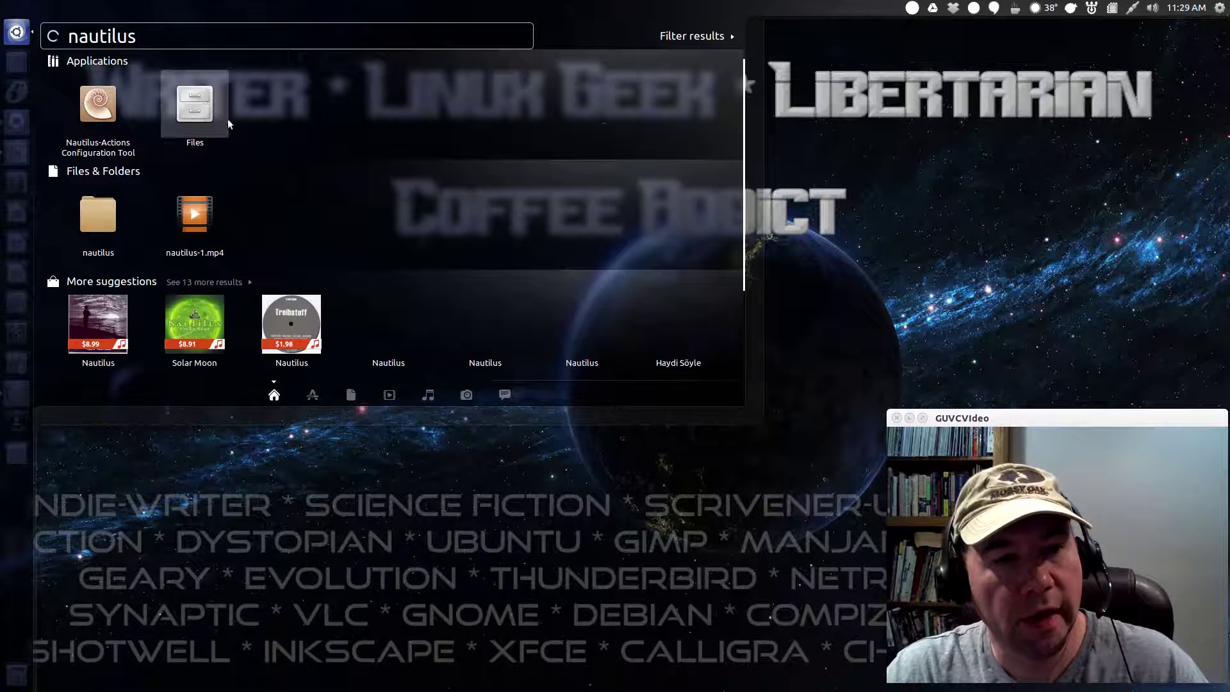
left_click(111, 121)
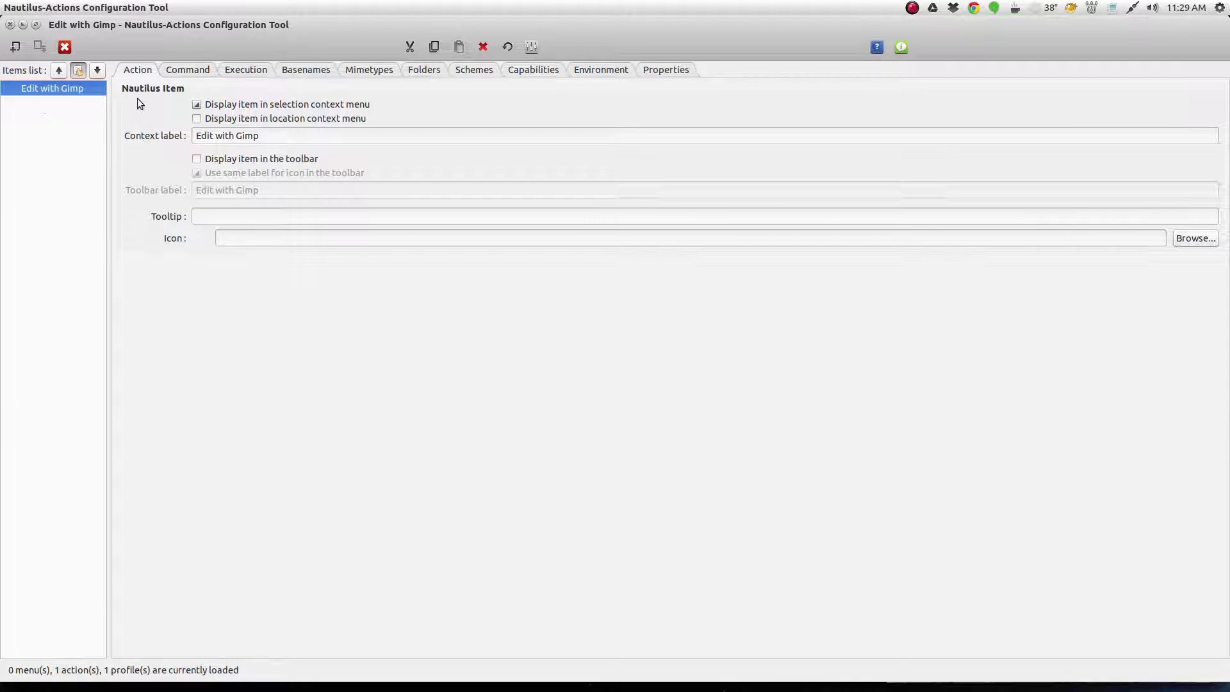
Step: On the Command tab, change the label's first letter to capital 'E' so it reads 'Edit with Gimp'
left_click(196, 119)
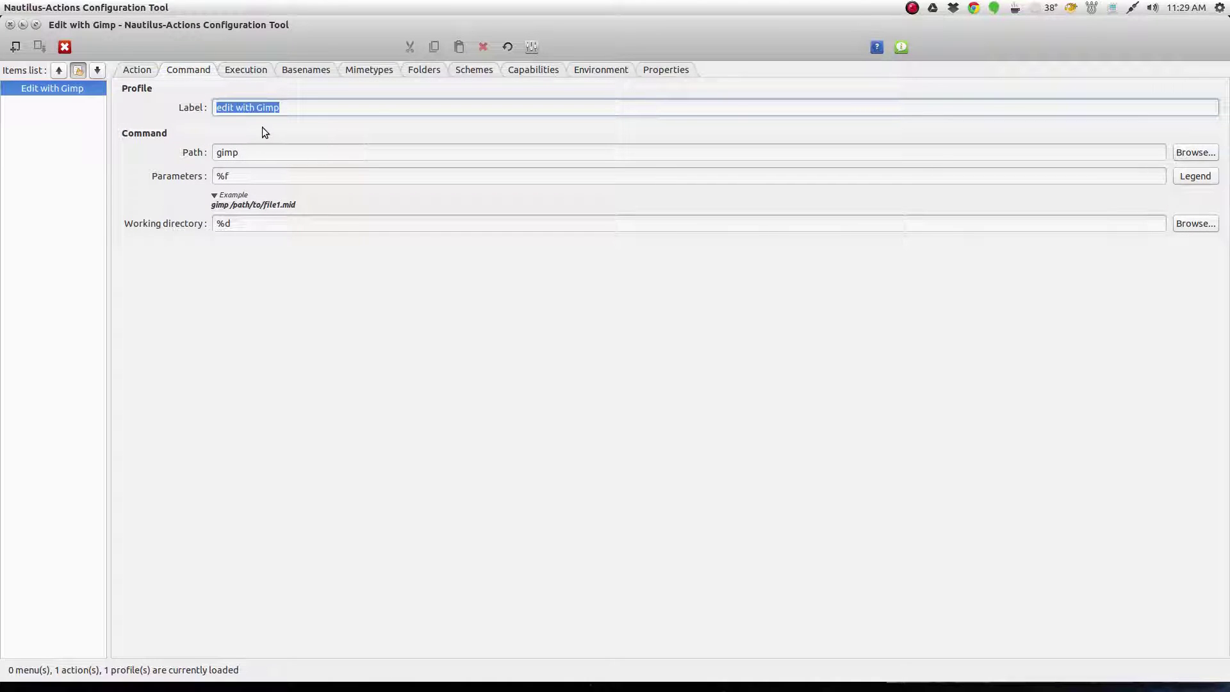
left_click(221, 108)
key("BackSpace")
type("e")
key("BackSpace")
type("E")
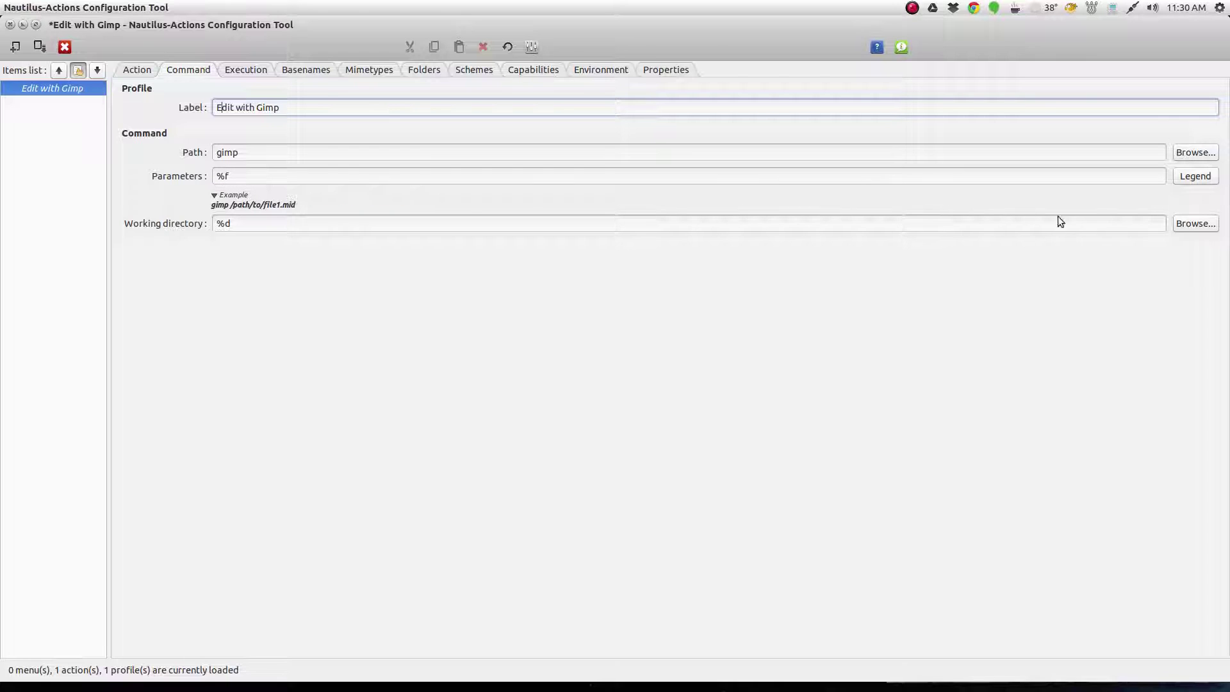
Step: Read the Parameter Legend explaining codes like %f and %d, then close it and reposition the window
left_click(1189, 176)
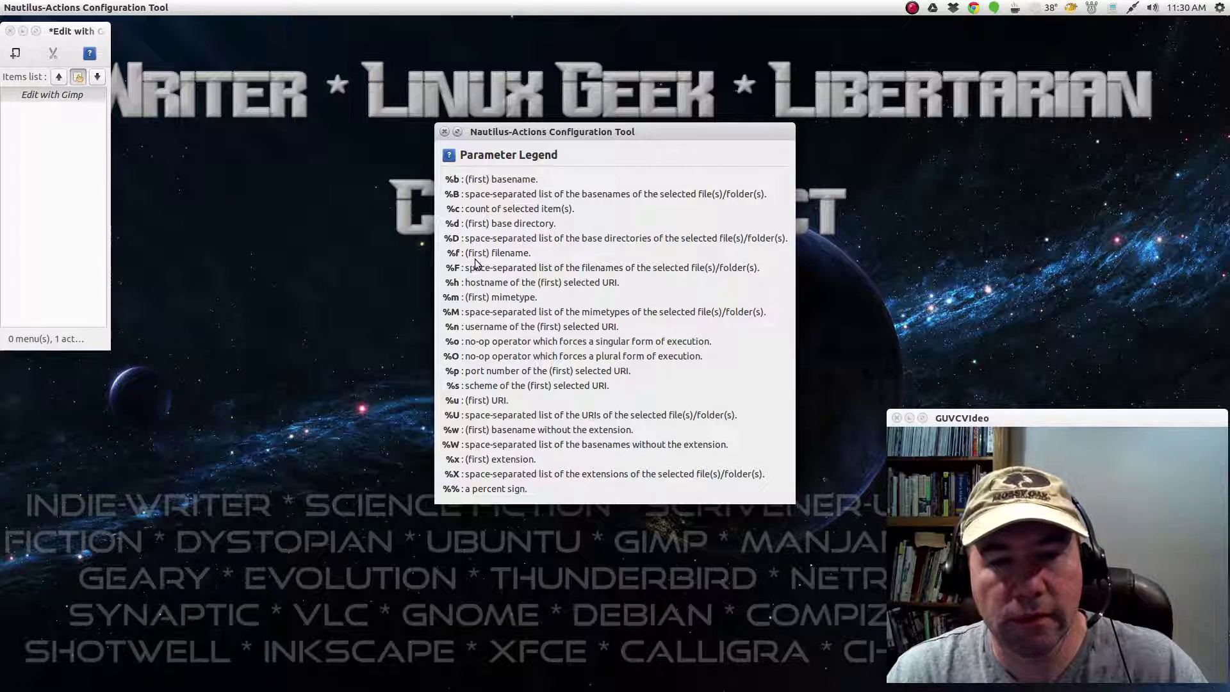
left_click(444, 132)
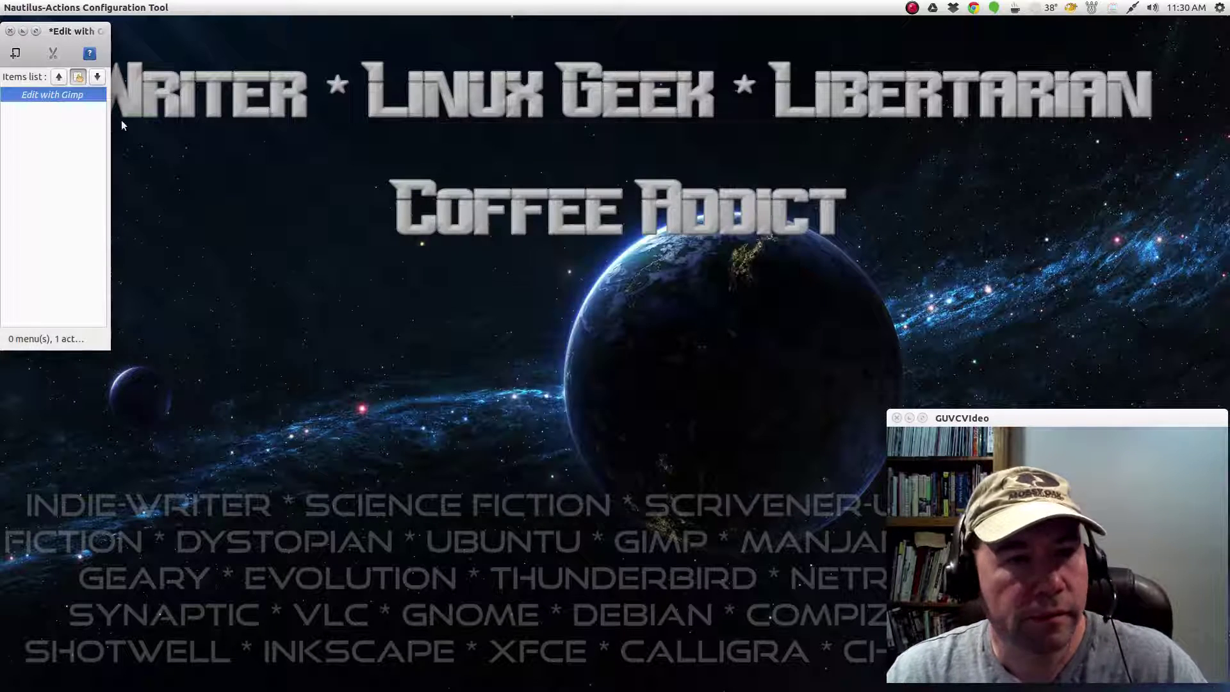
left_click_drag(77, 31, 427, 9)
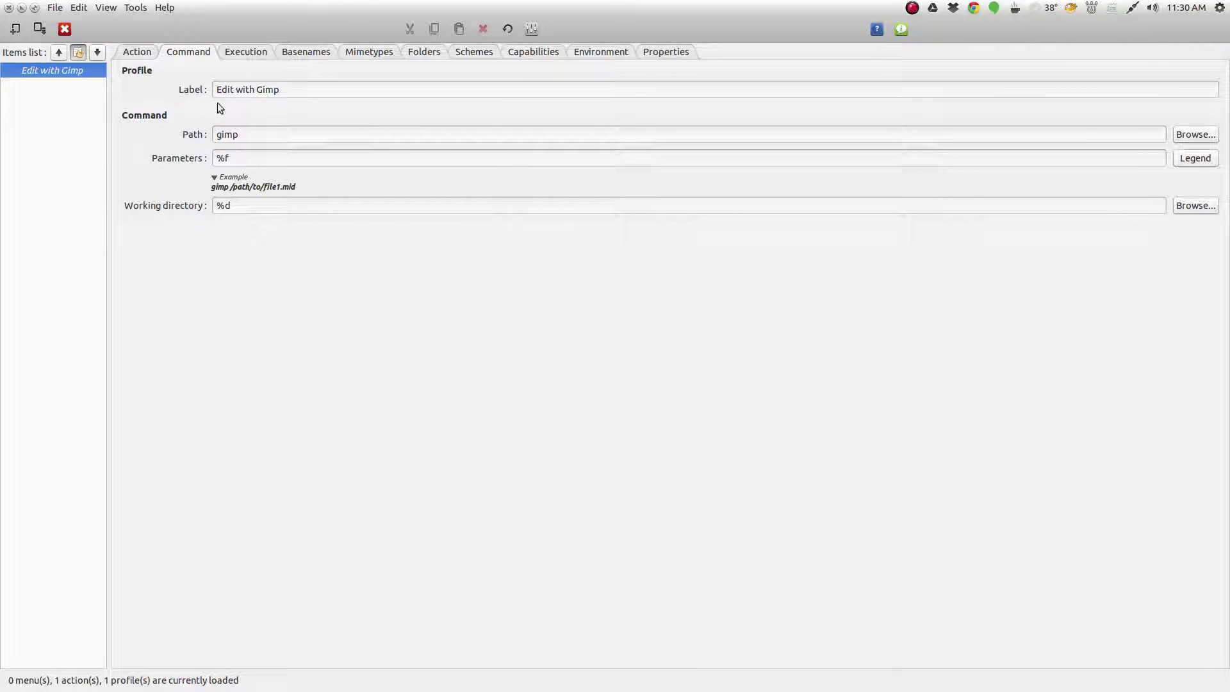
Step: Check the Edit with Gimp action's display, gimp %f command and %d execution settings, then save it
left_click(135, 51)
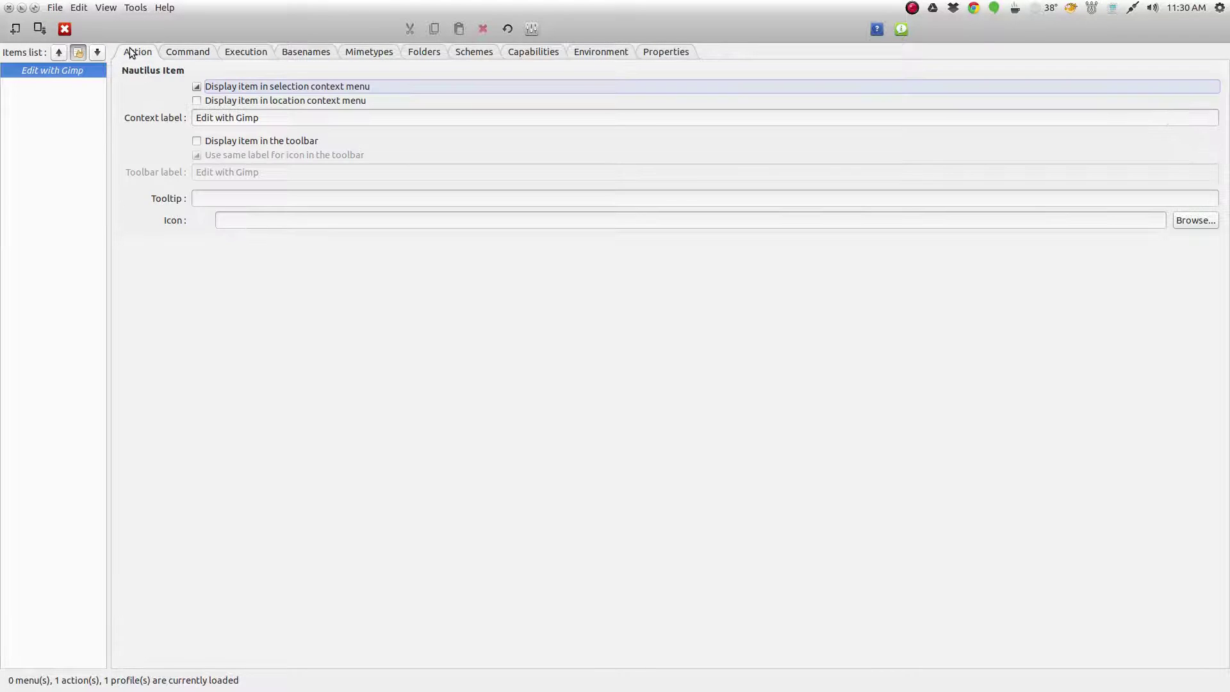
left_click(189, 53)
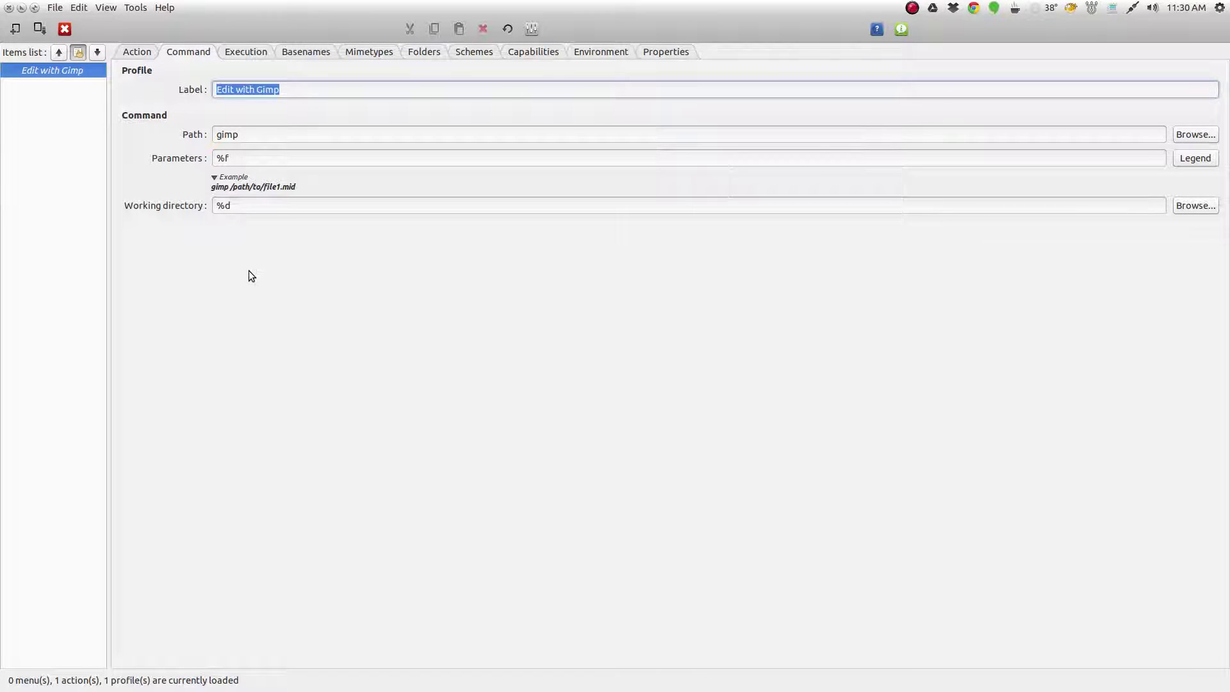
left_click(242, 57)
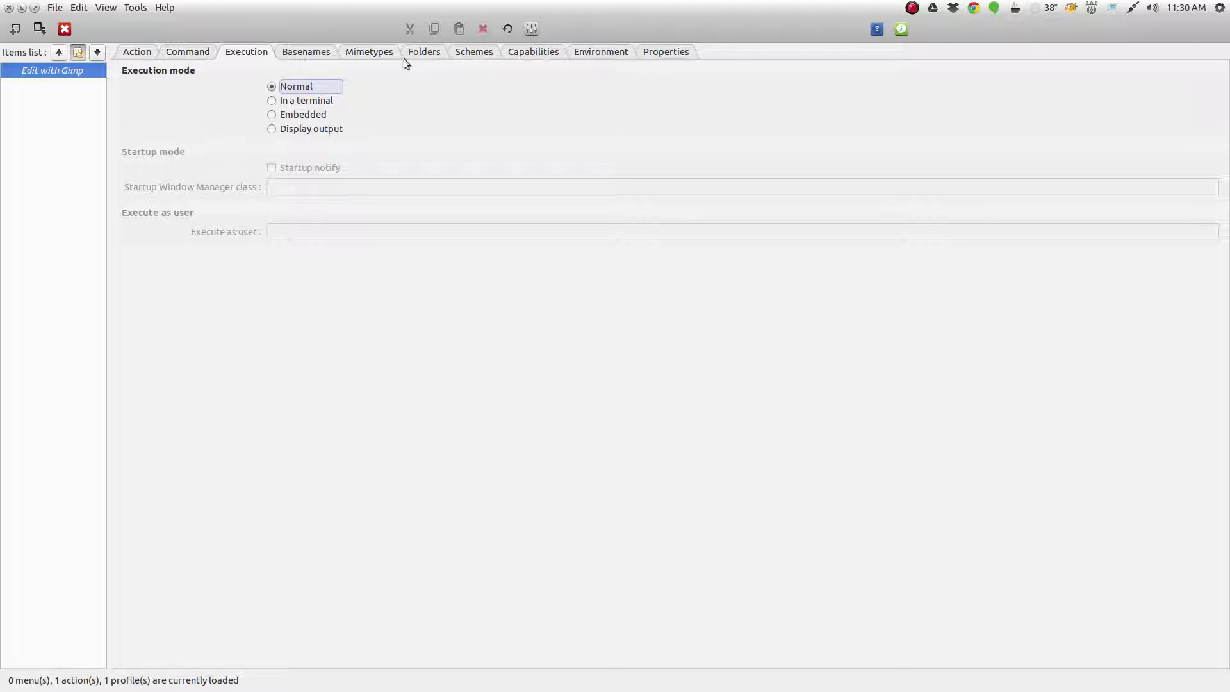
left_click(192, 52)
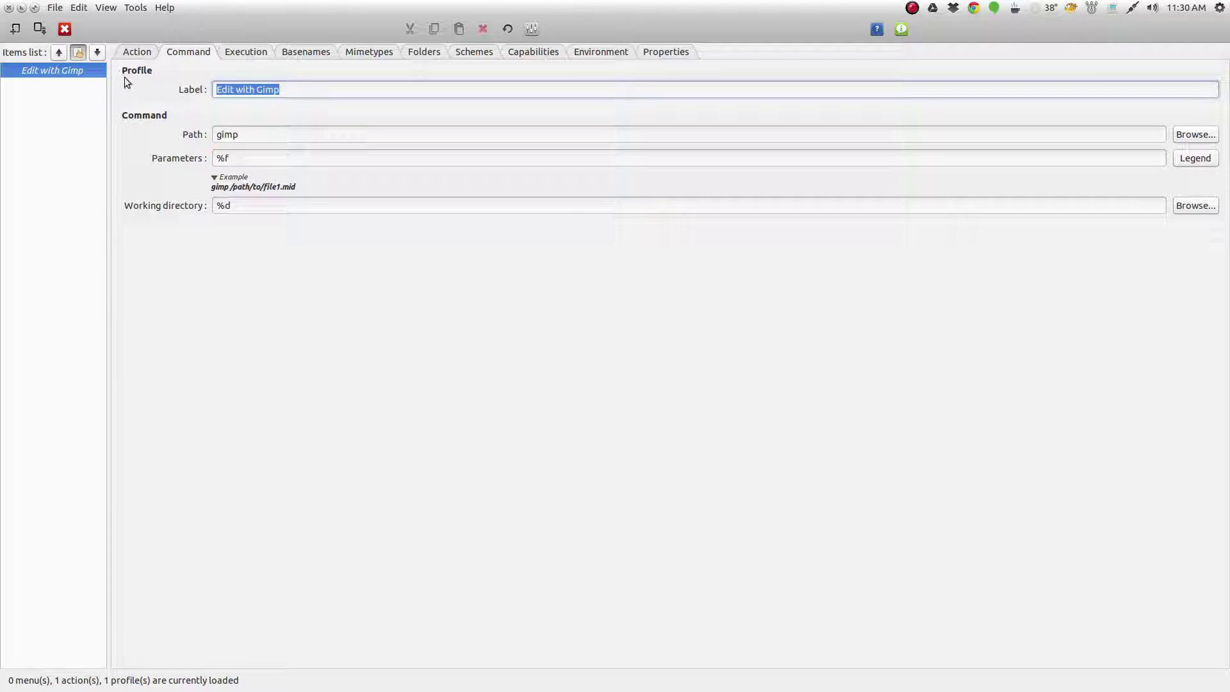
left_click(37, 31)
Step: Close the configuration tool and open a Terminal window
left_click(9, 7)
key("super")
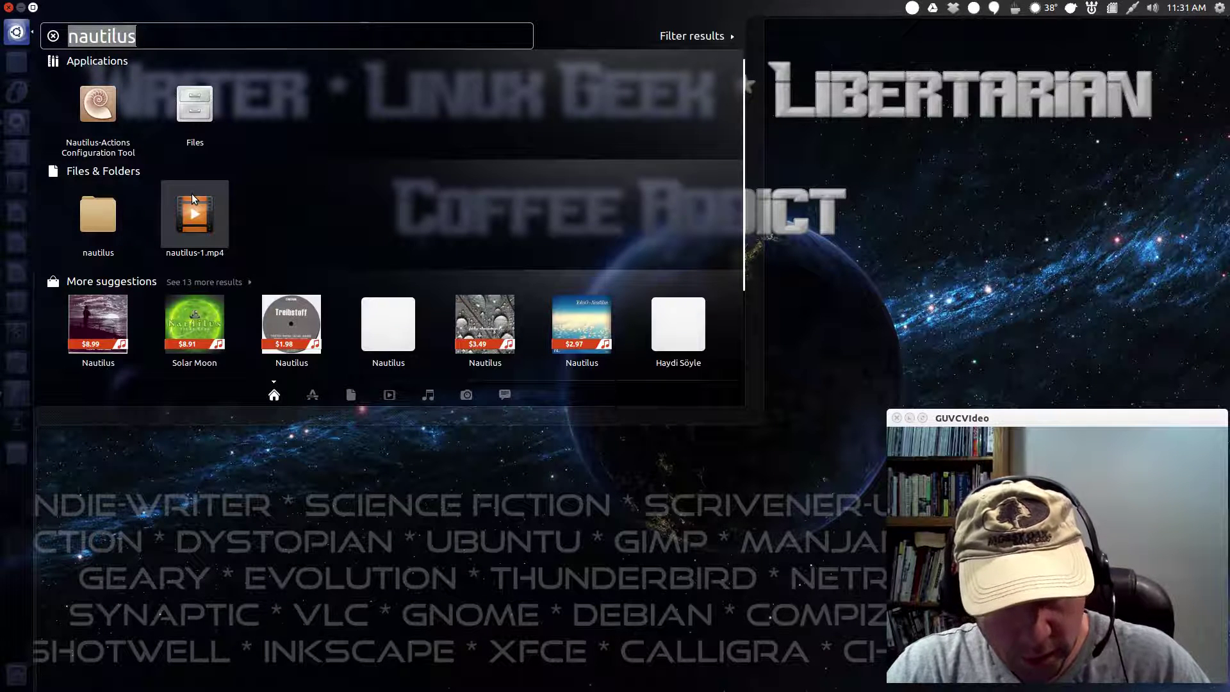
type("terminal")
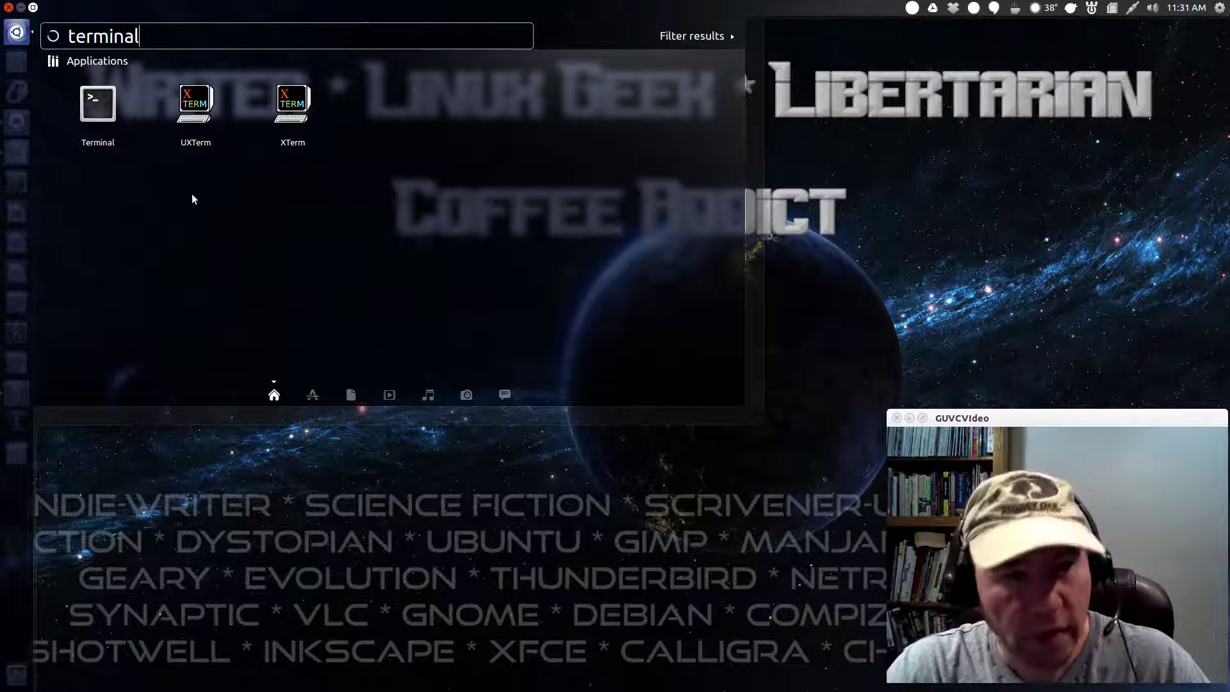
left_click(106, 126)
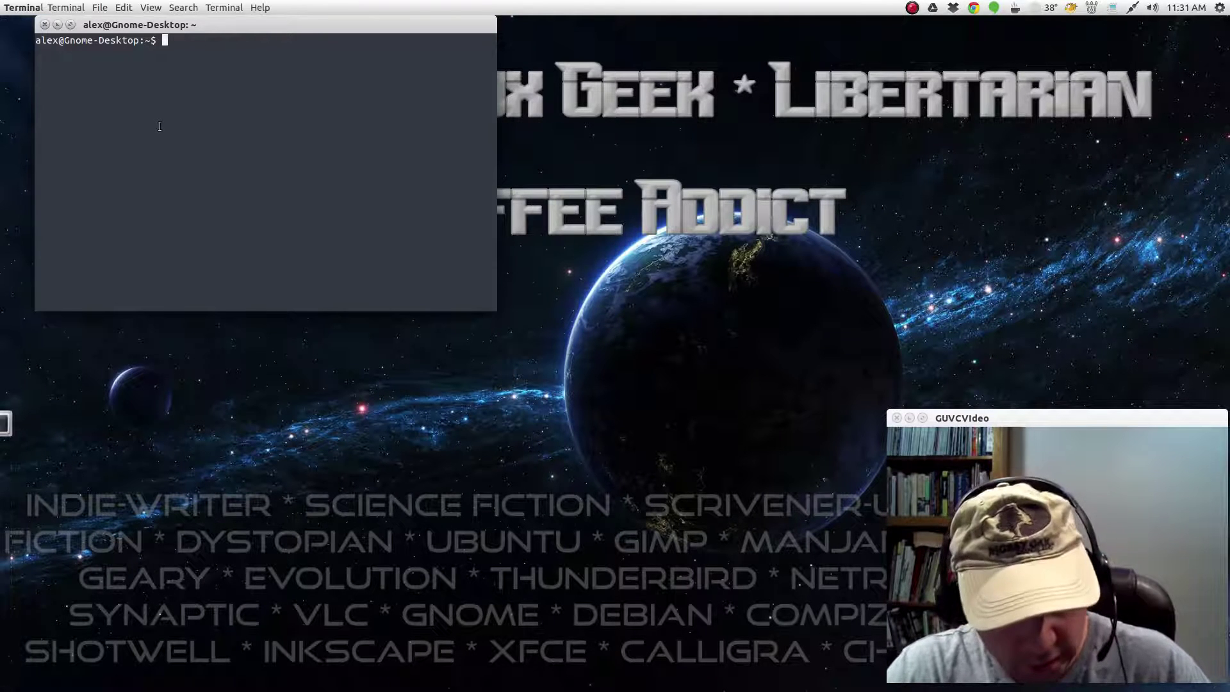
Step: Run 'nautilus -q' and then 'nautilus' to restart the file manager
type("nautilus -q")
key("Return")
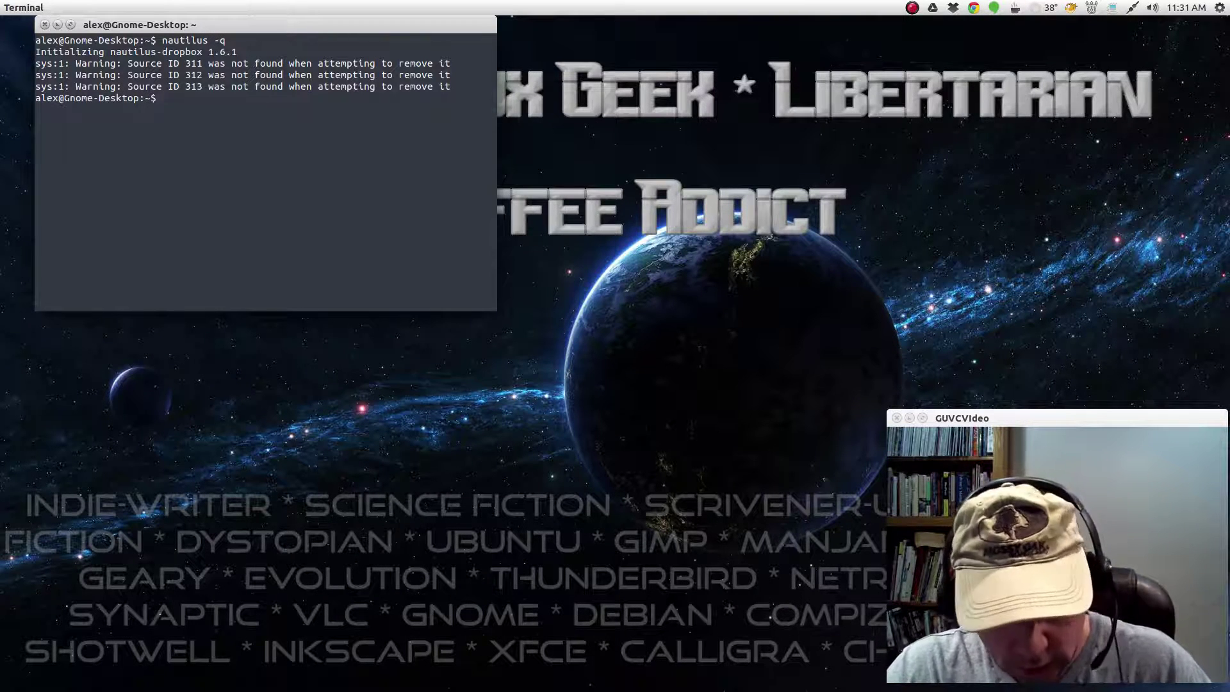
type("nautilus")
key("Return")
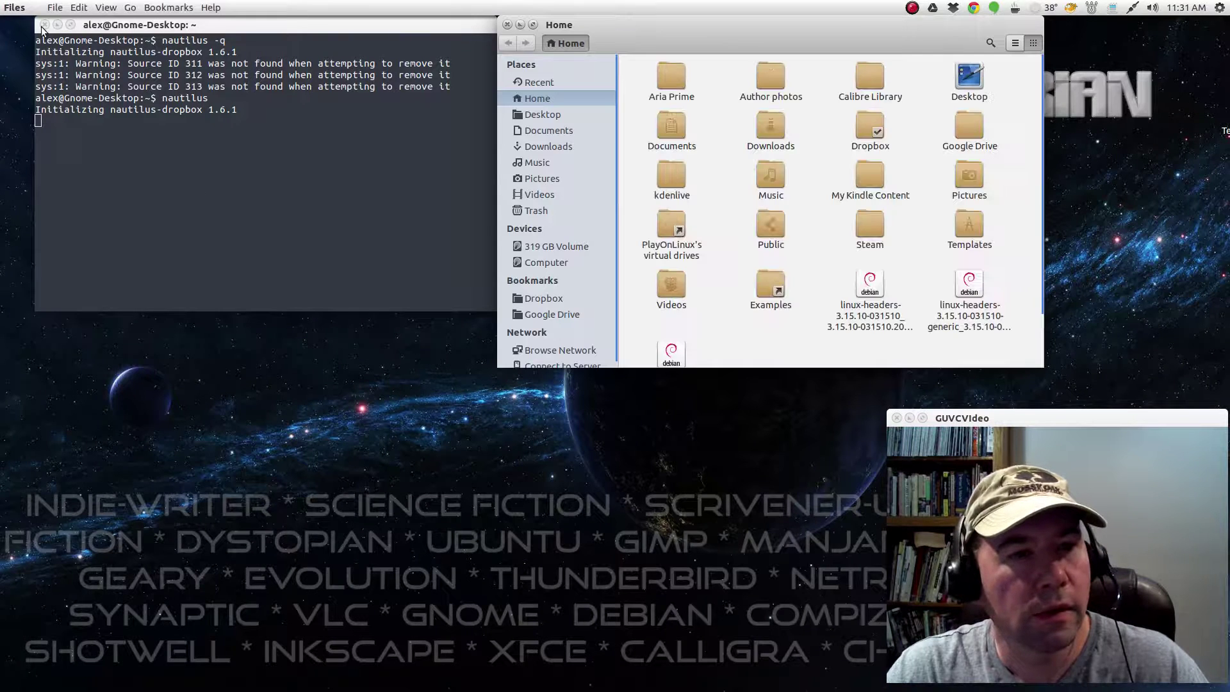
Step: Close the terminal window, confirming the close prompt
left_click(75, 94)
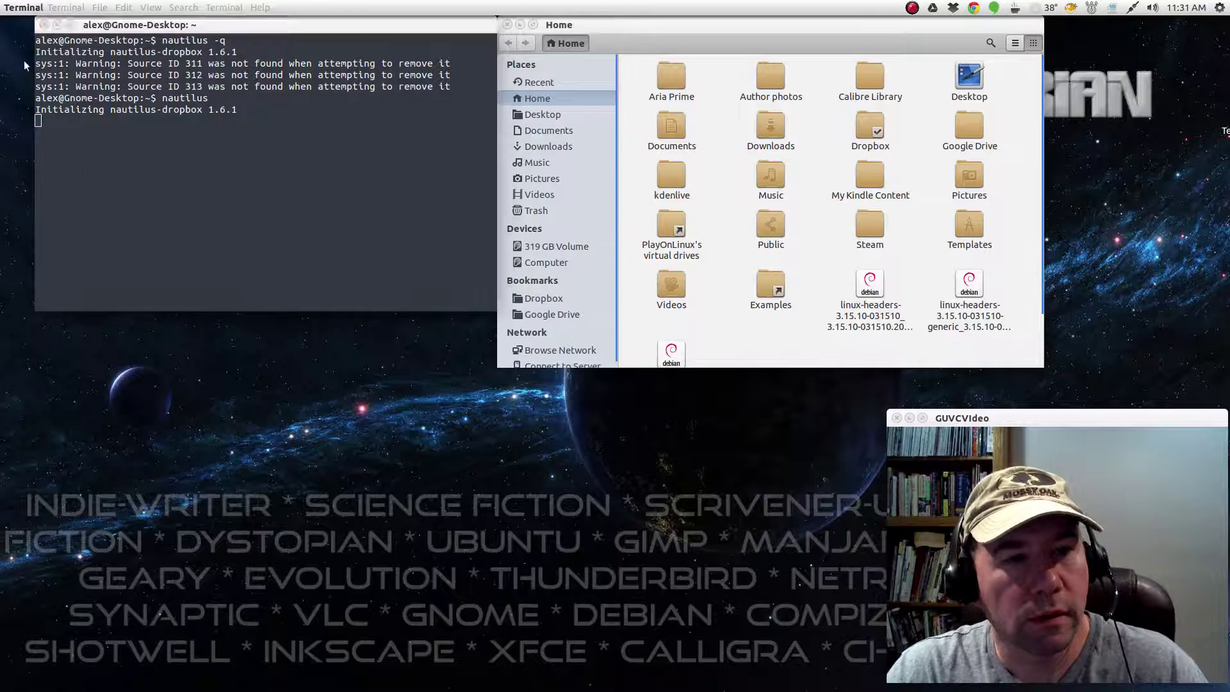
left_click(45, 24)
left_click(413, 214)
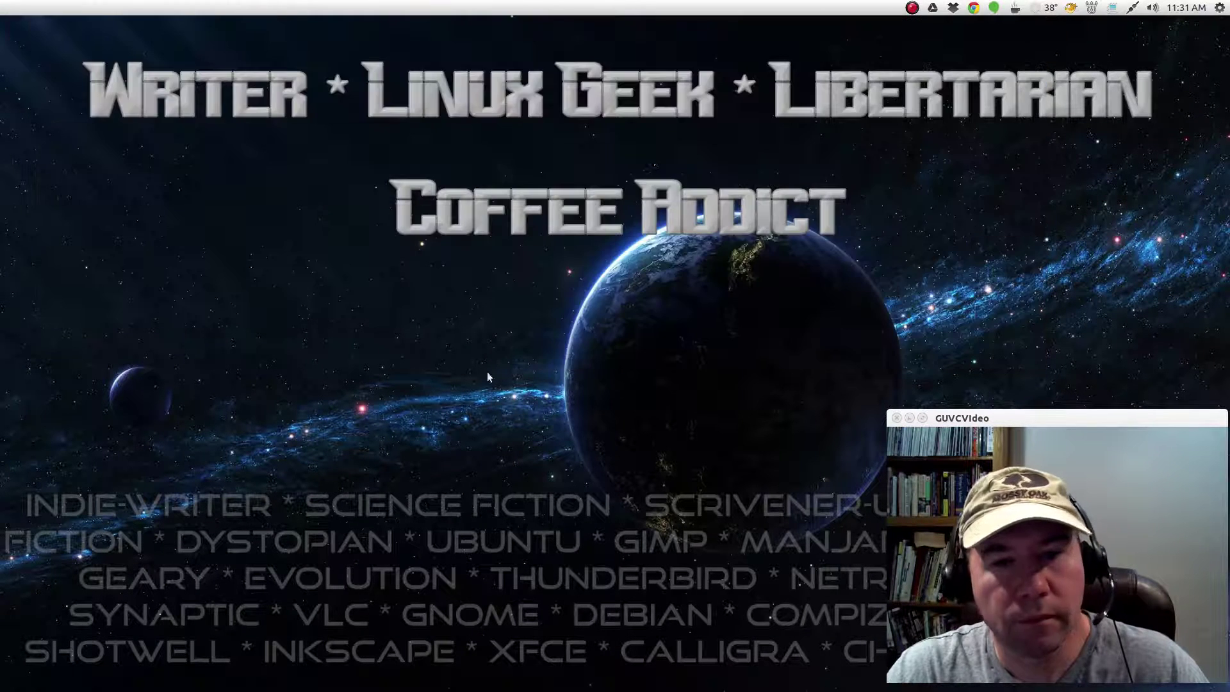
Step: Centre the Home window and open the Google Drive folder
mouse_move(2, 133)
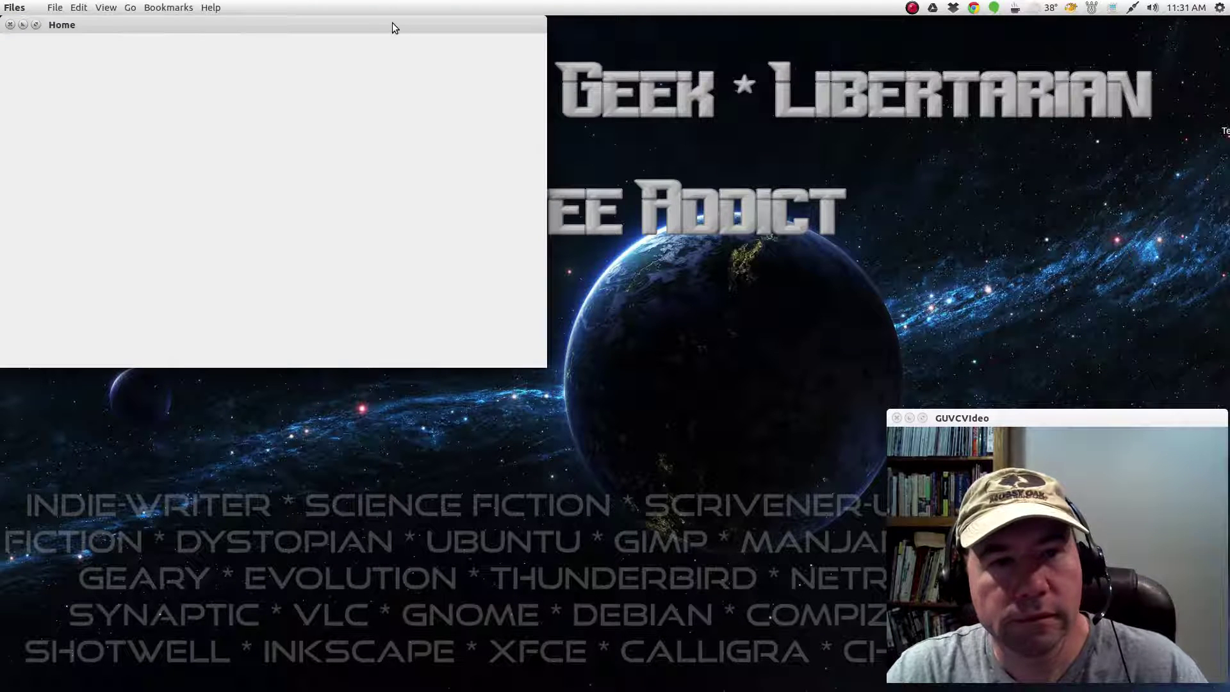
left_click_drag(392, 22, 573, 136)
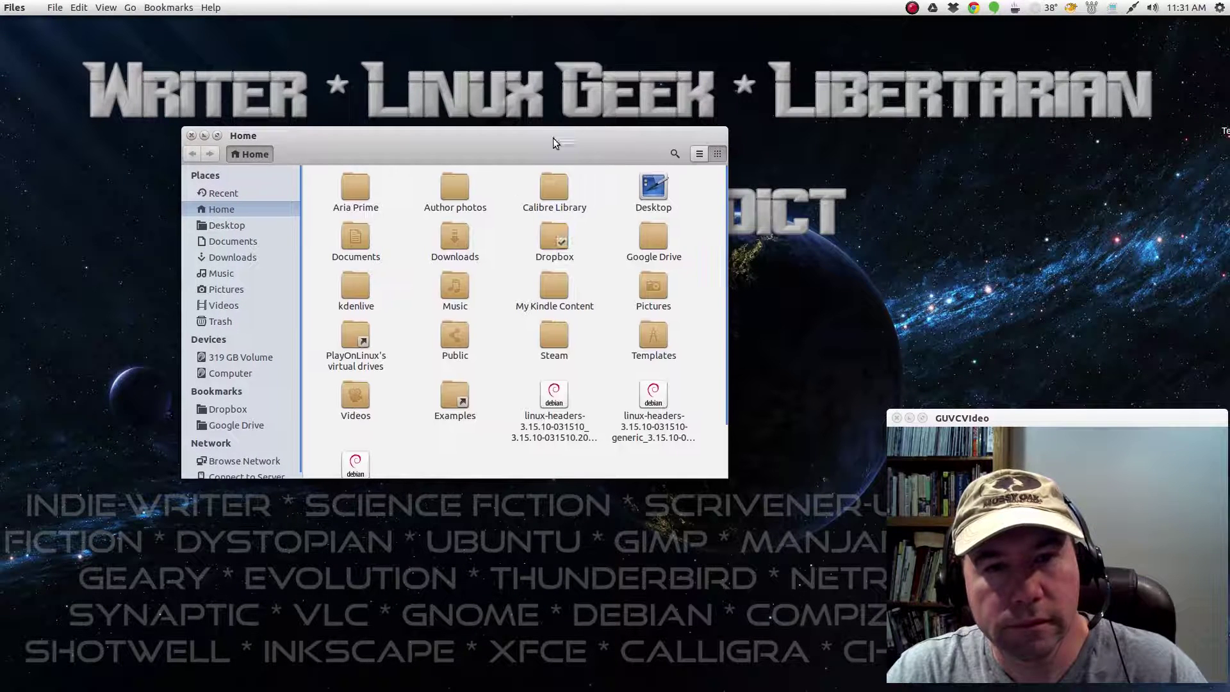
double_click(664, 234)
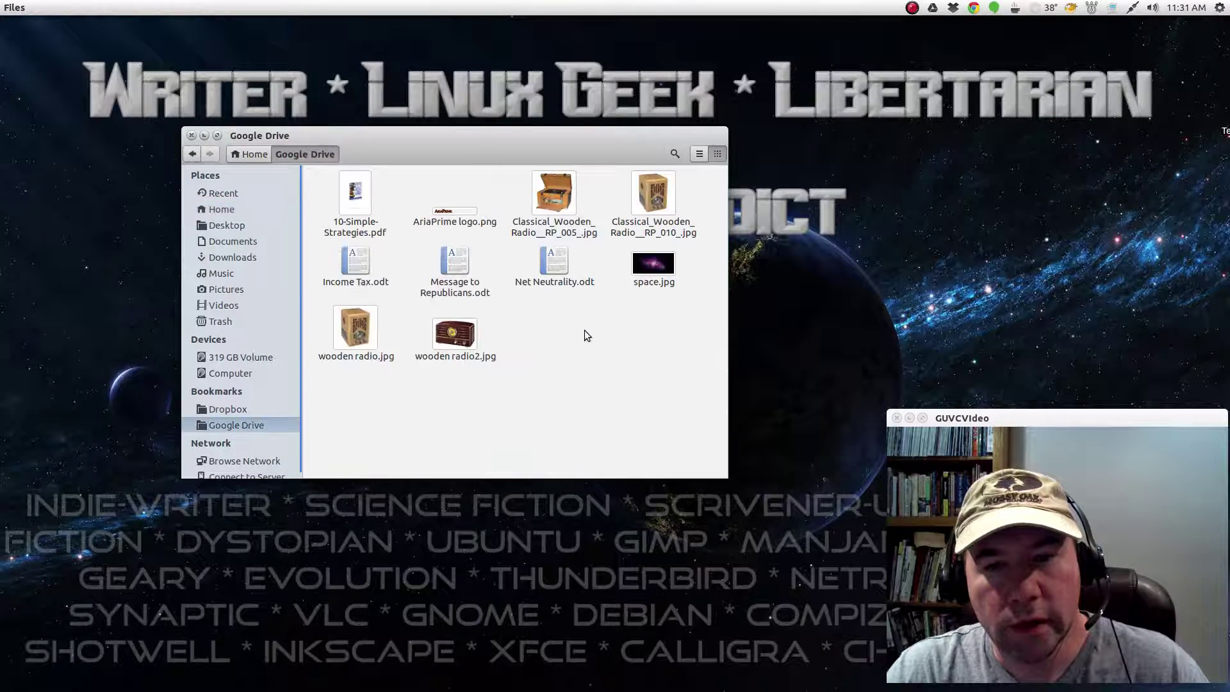
Step: Run Nautilus-Actions actions > Edit with Gimp on the Classical_Wooden_Radio image
right_click(558, 215)
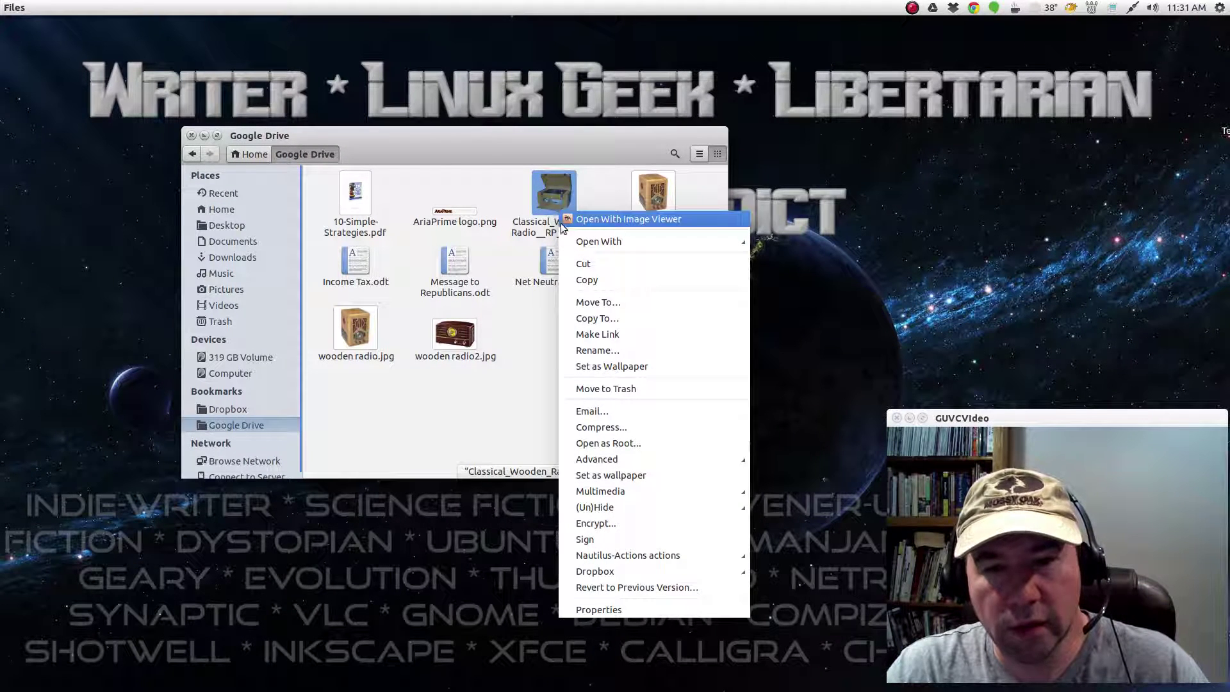
mouse_move(609, 244)
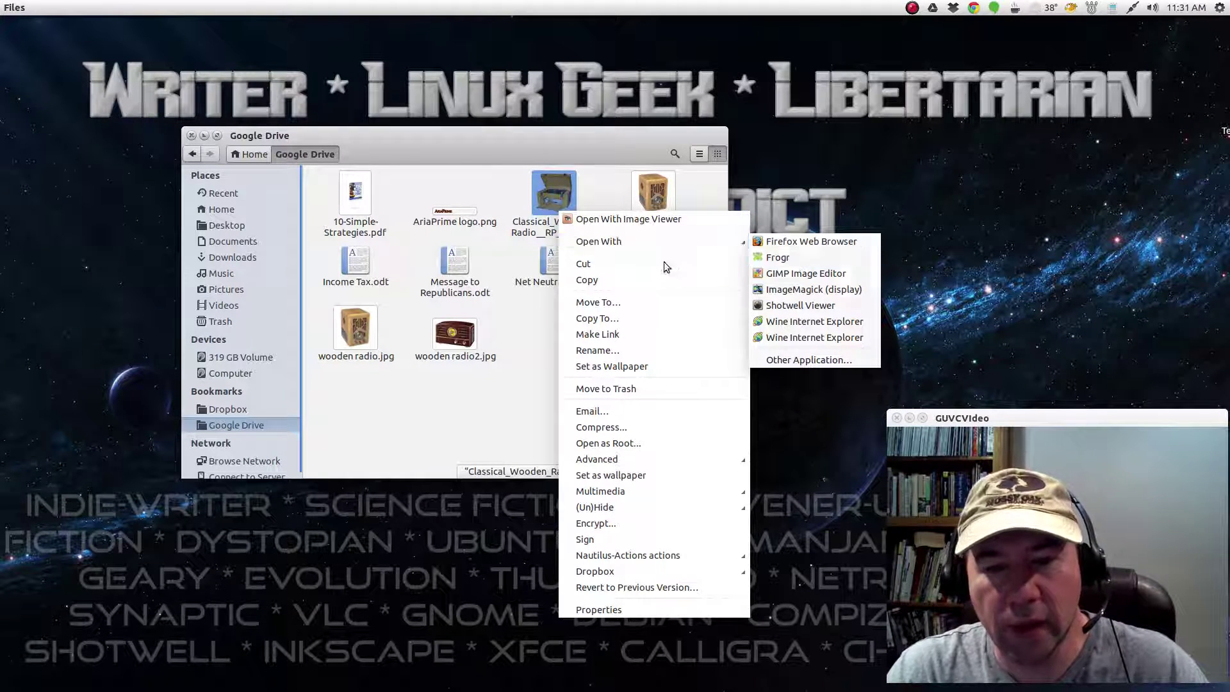
mouse_move(622, 556)
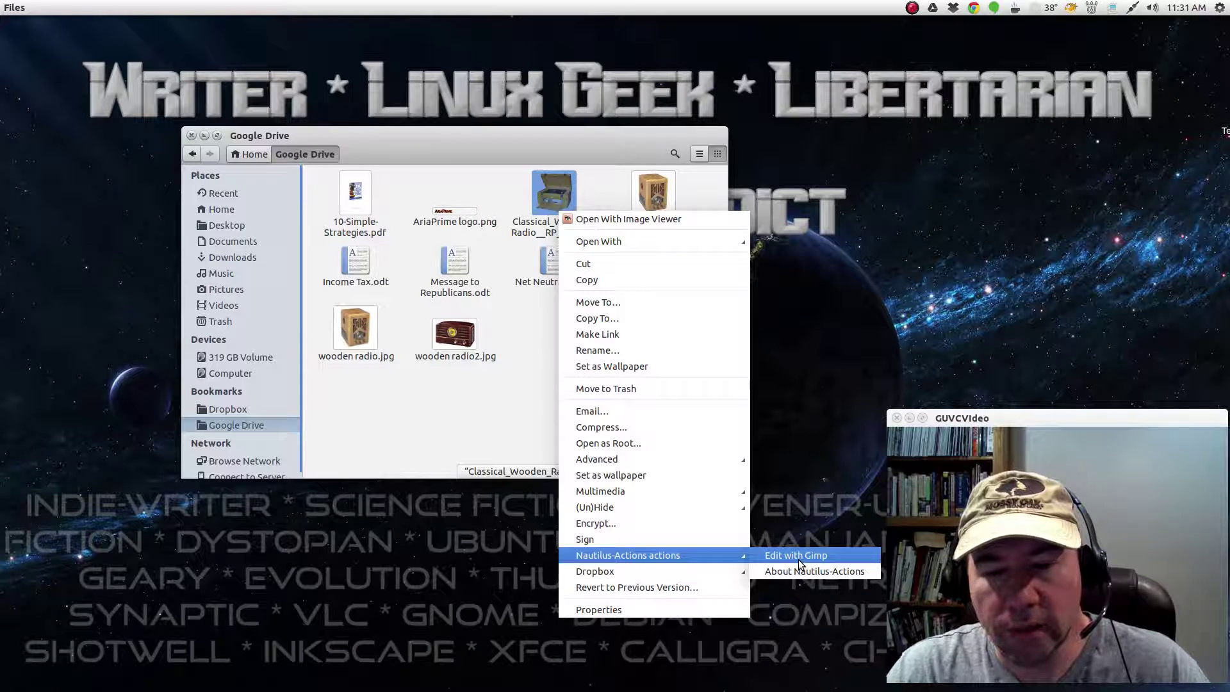
left_click(799, 557)
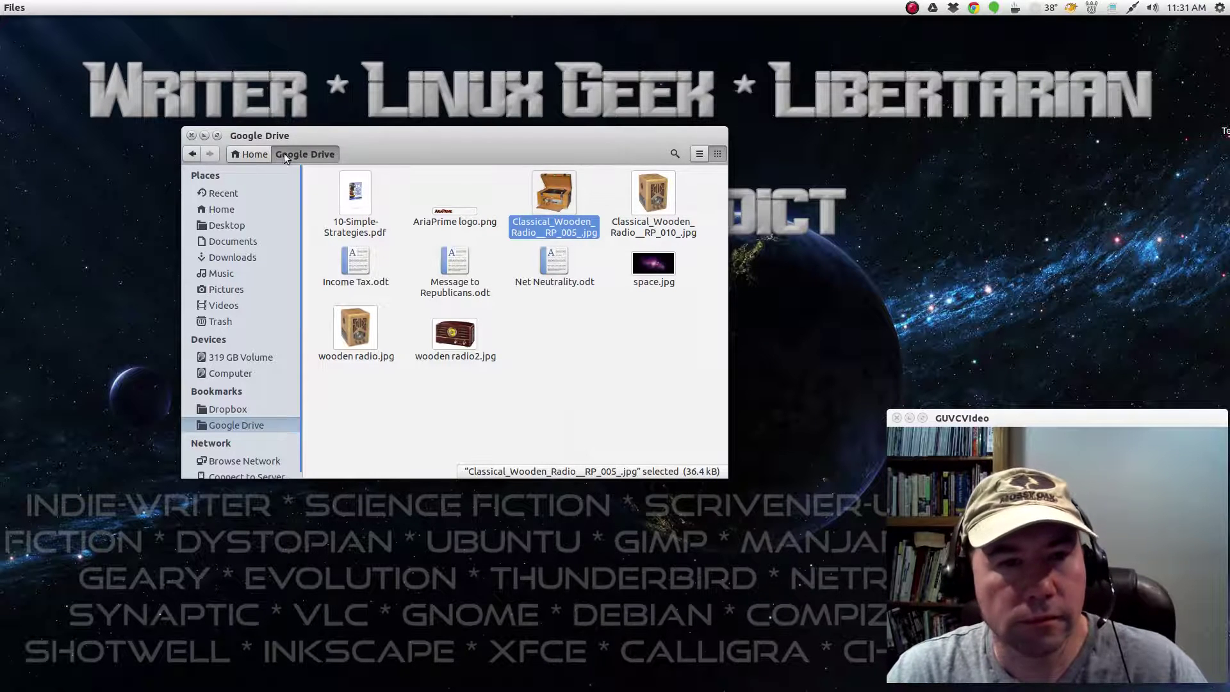
left_click(203, 137)
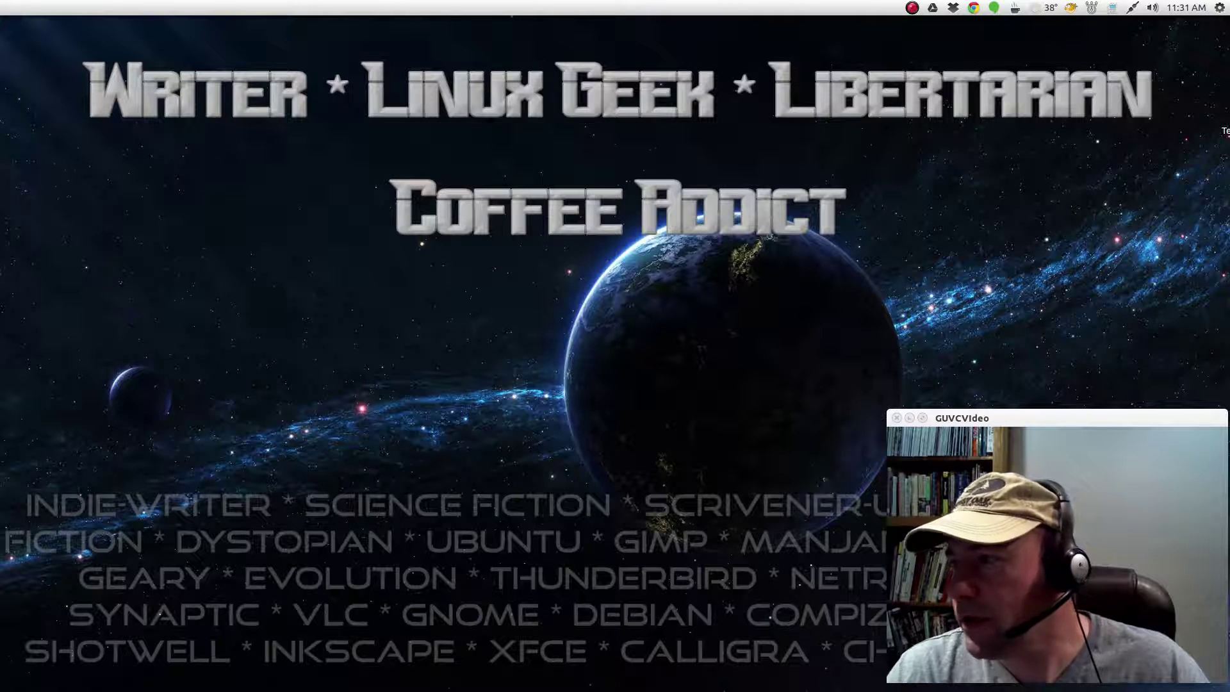
key("alt+Tab")
left_click_drag(622, 169, 491, 141)
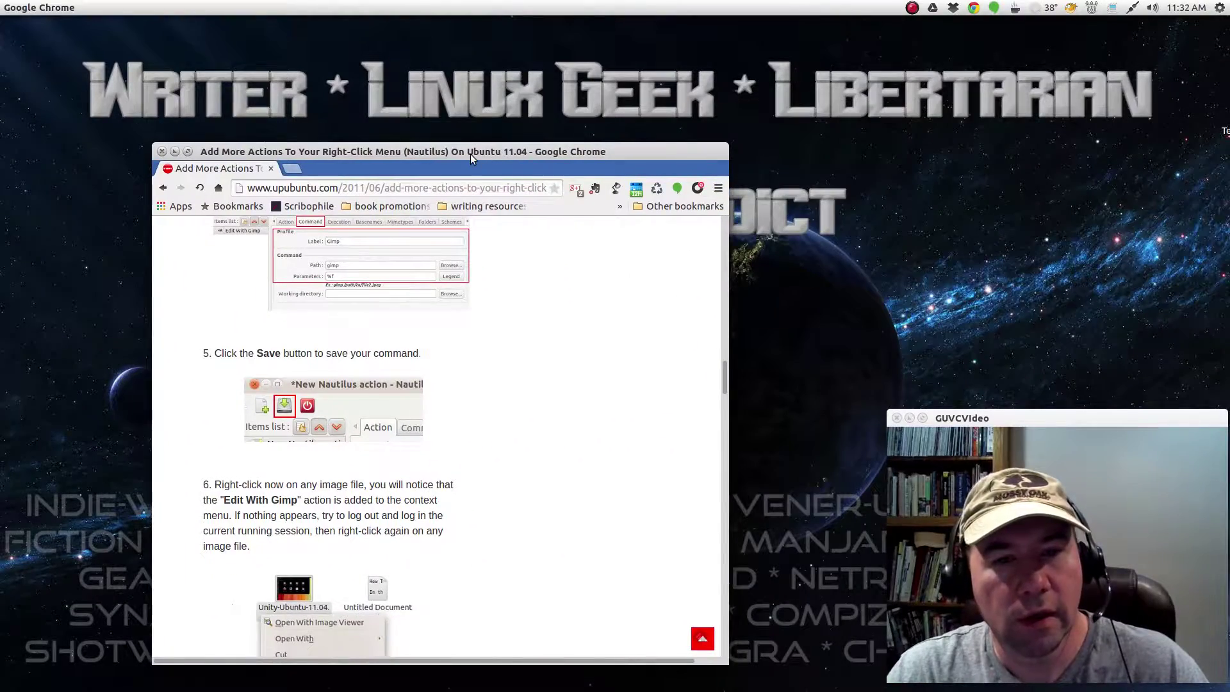
double_click(470, 153)
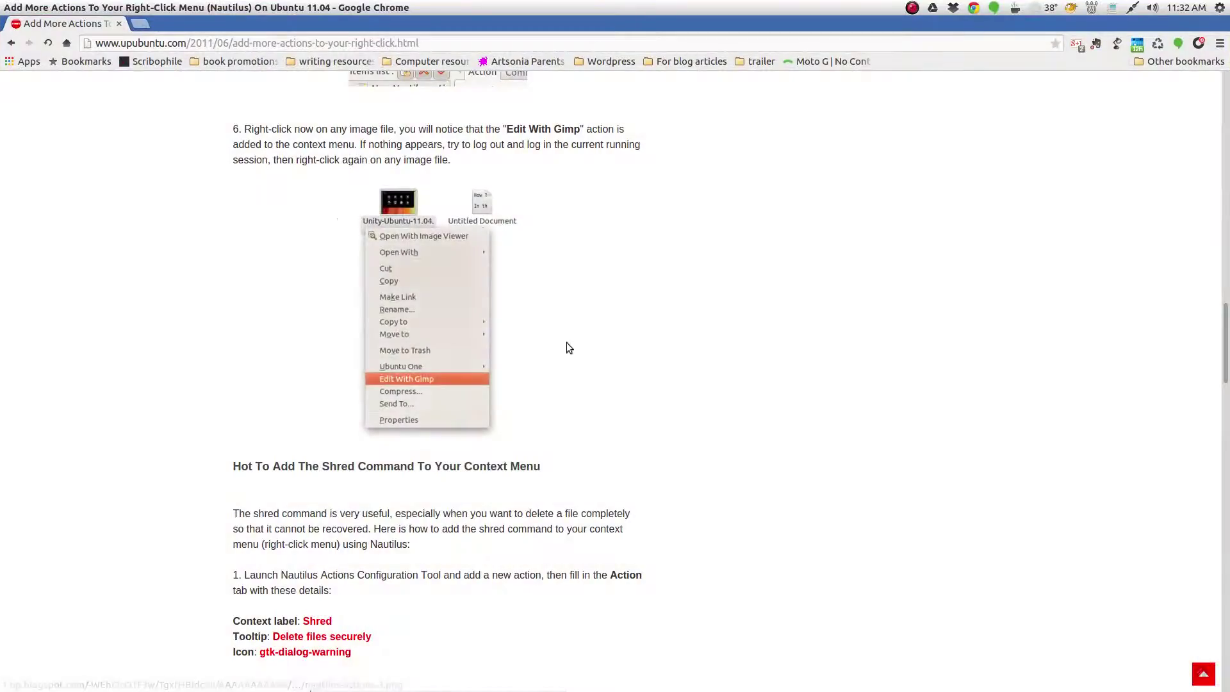
scroll(327, 347, "up", 6)
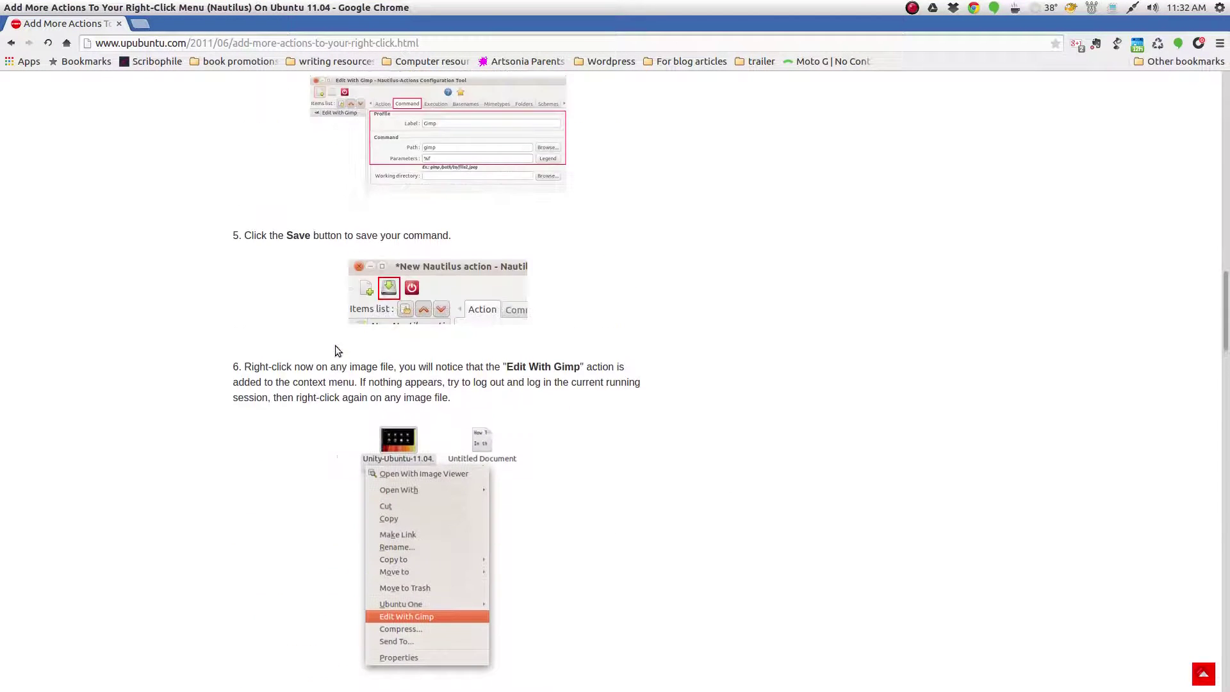
scroll(928, 287, "up", 5)
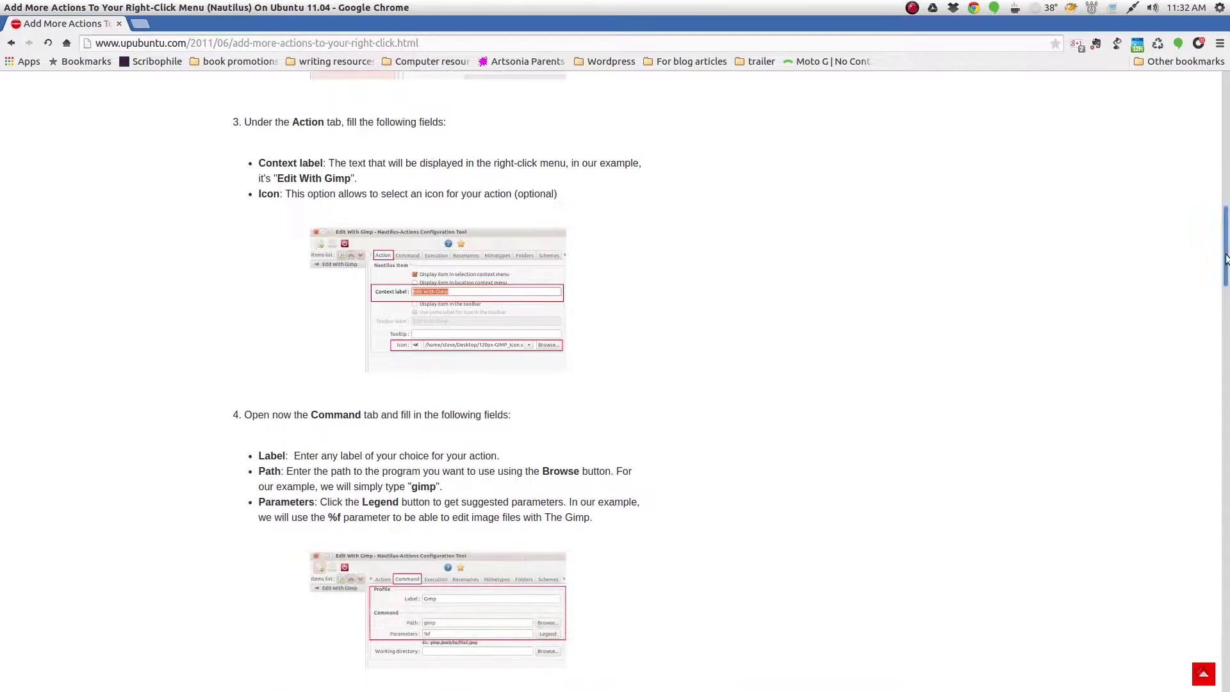
left_click_drag(1226, 250, 1214, 72)
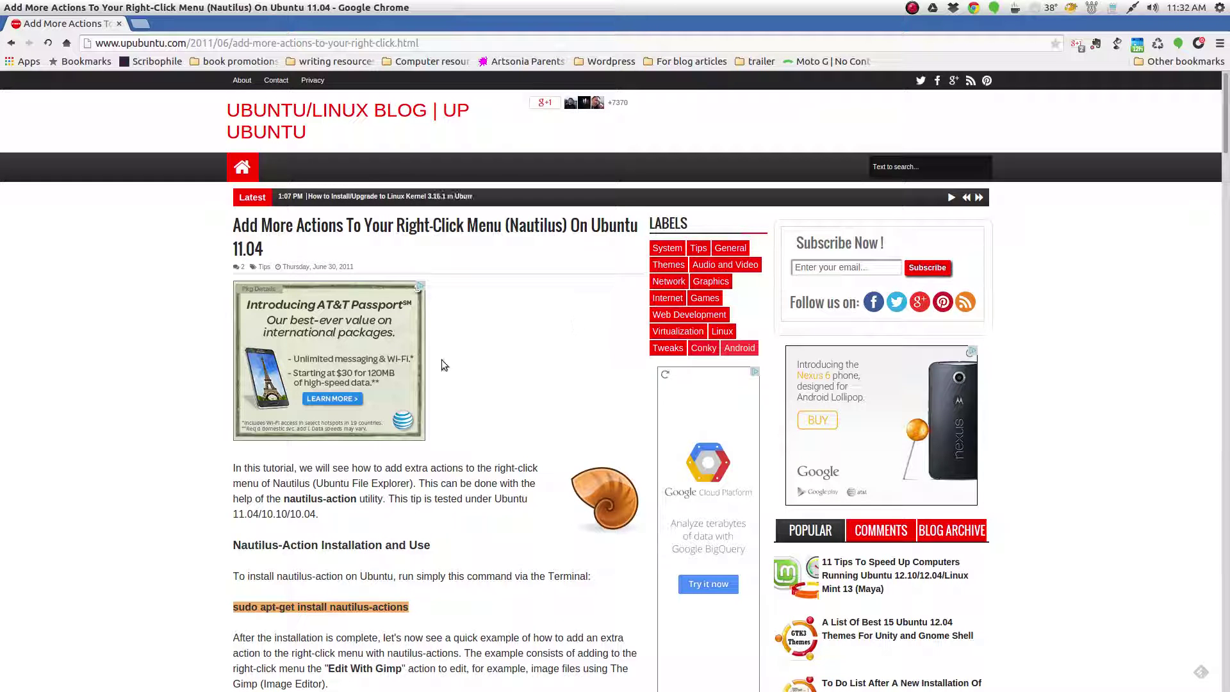
scroll(176, 510, "down", 12)
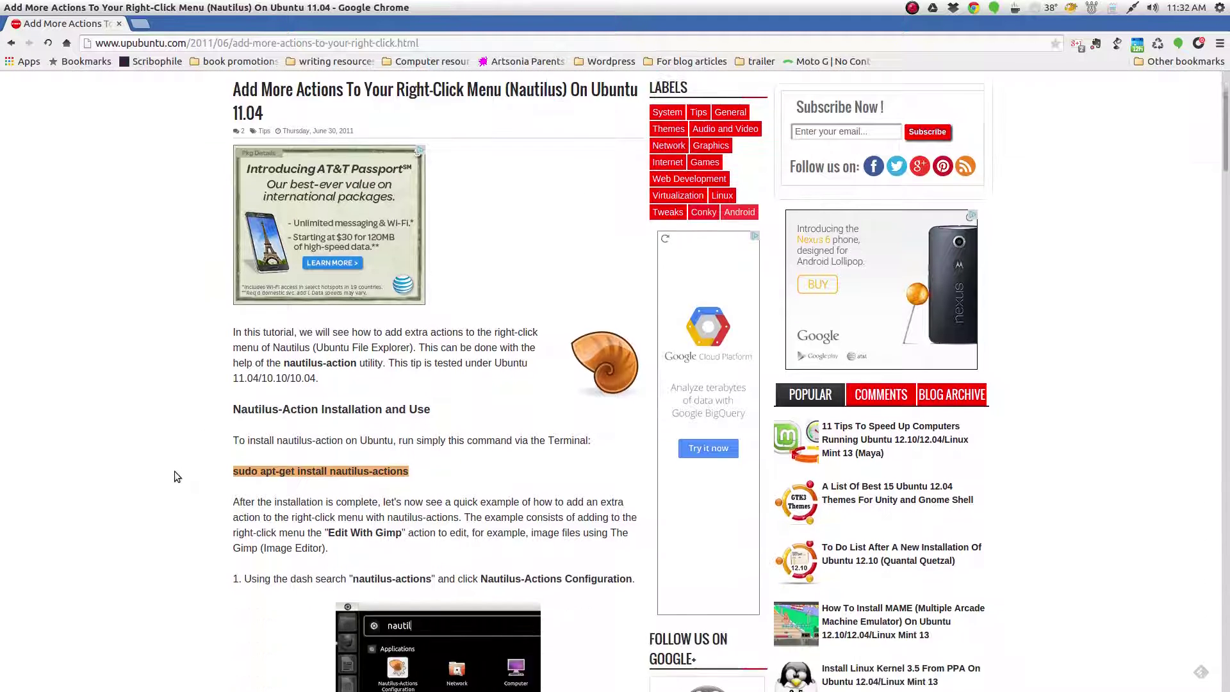
scroll(175, 473, "down", 18)
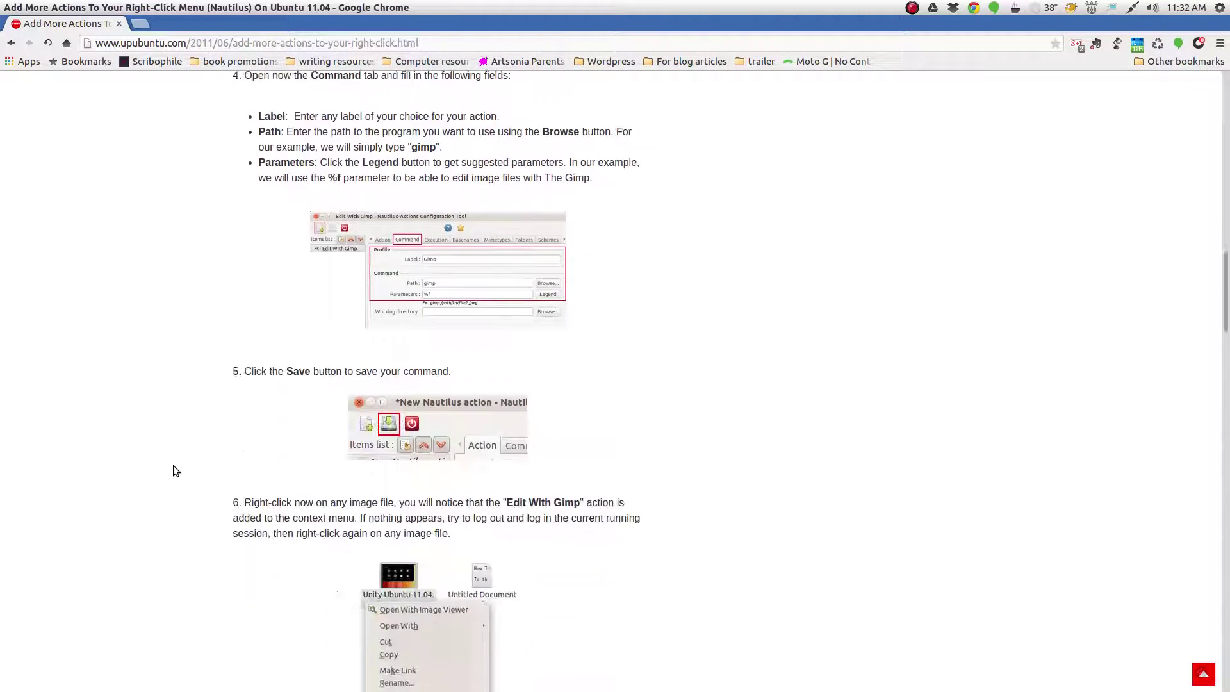
scroll(223, 470, "down", 5)
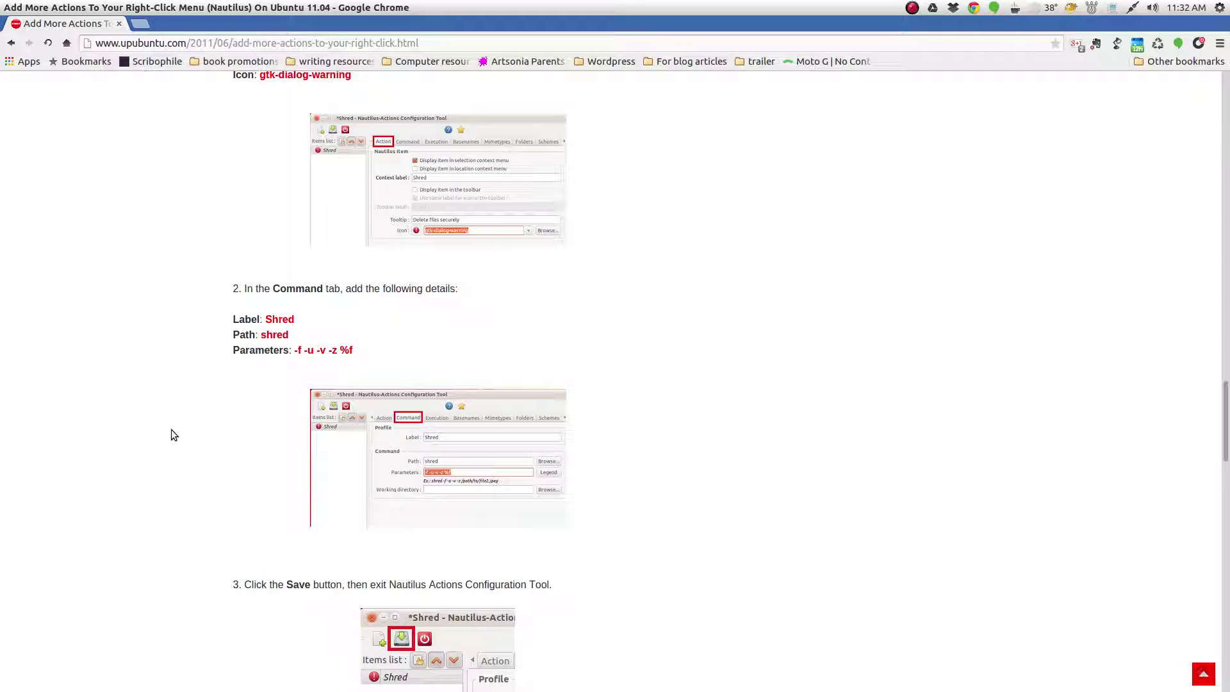
scroll(173, 437, "down", 5)
scroll(174, 437, "down", 7)
scroll(174, 437, "up", 3)
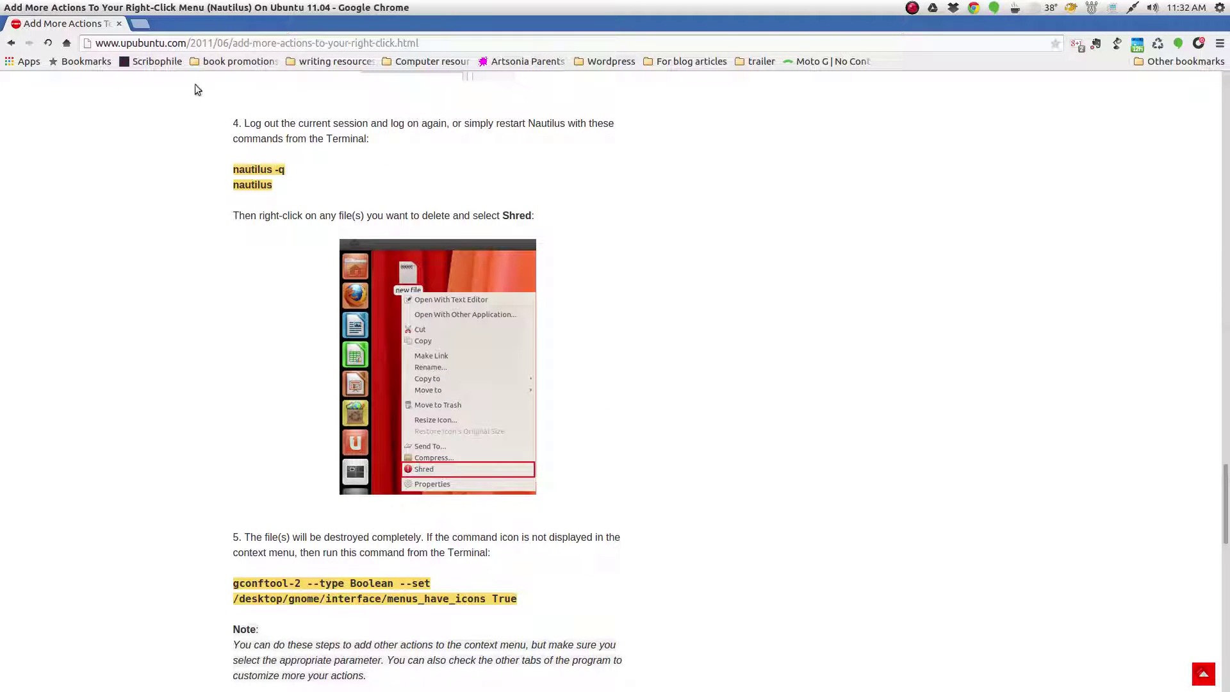
left_click(34, 8)
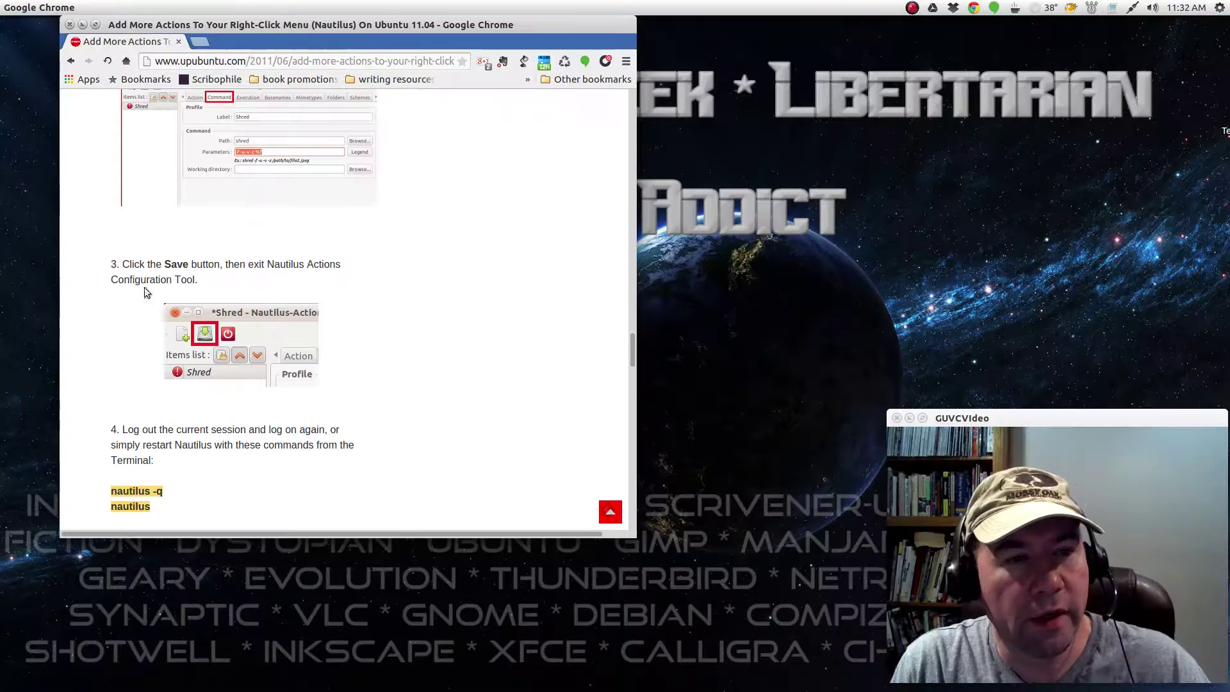
double_click(291, 26)
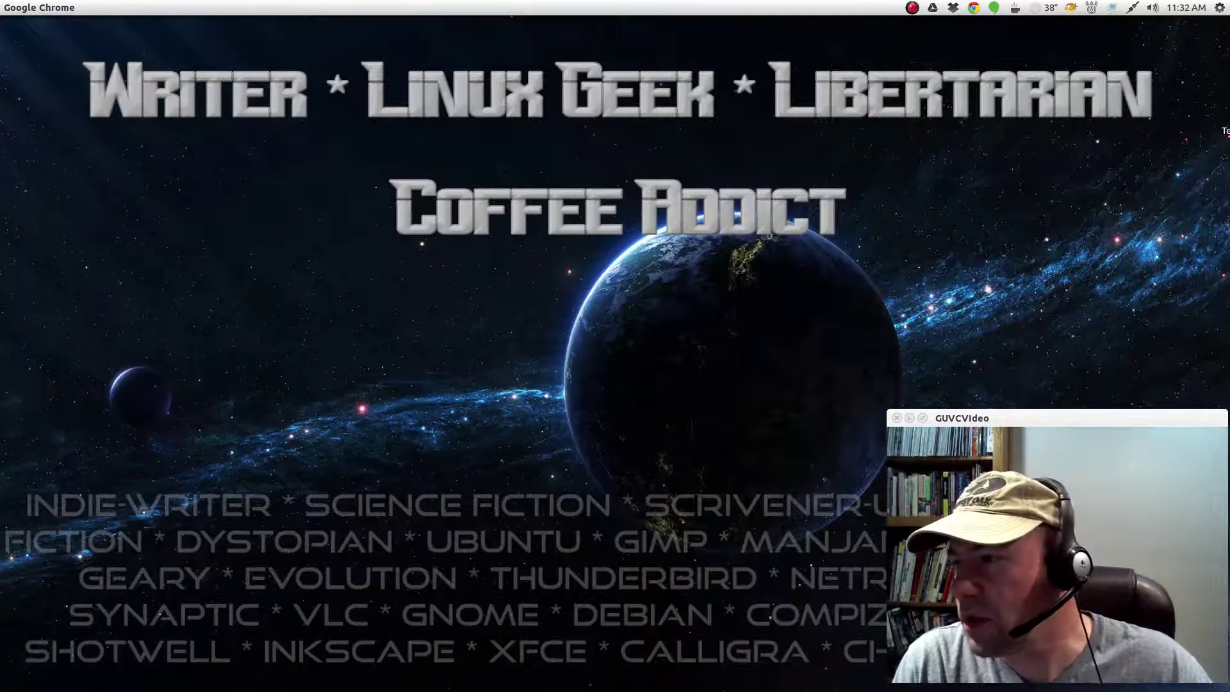